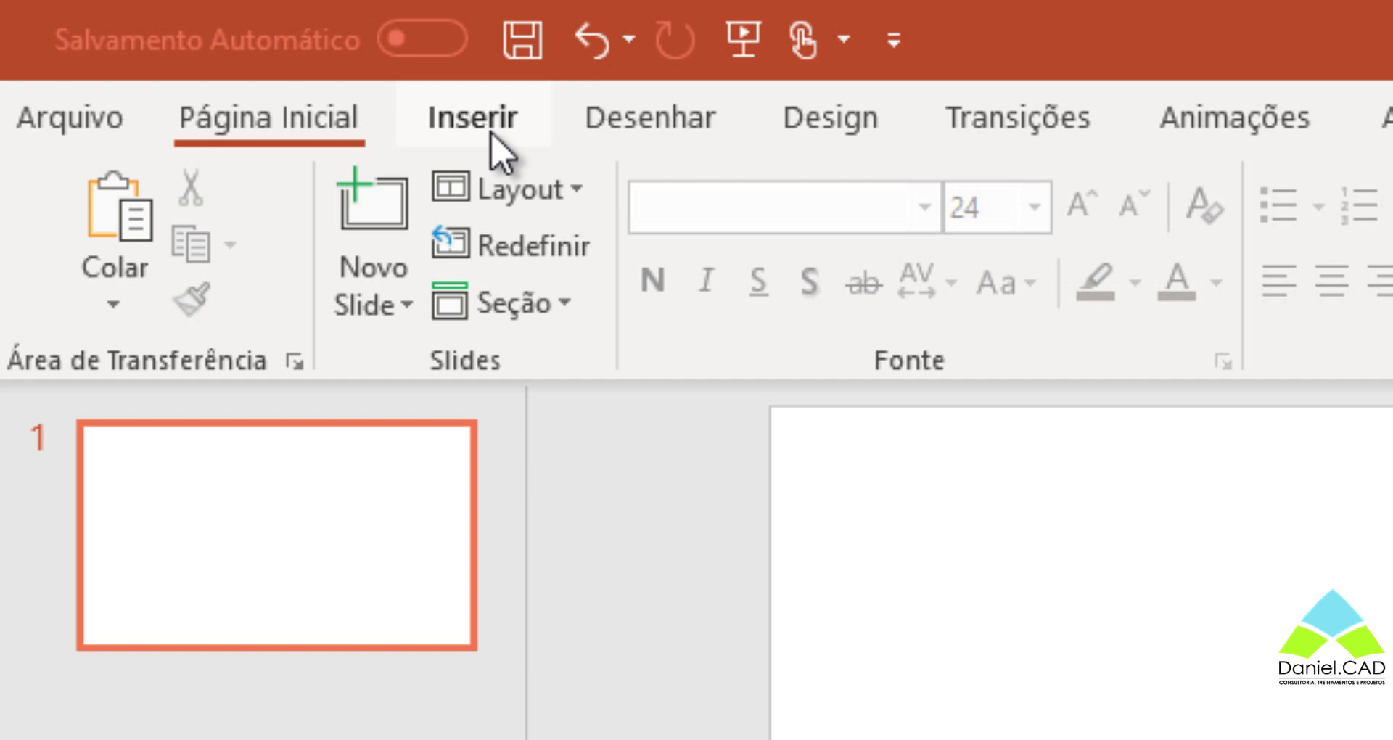
# Open the Inserir Modelo 3D file dialog via Inserir > Modelos 3D > De um Arquivo.
pyautogui.click(491, 134)
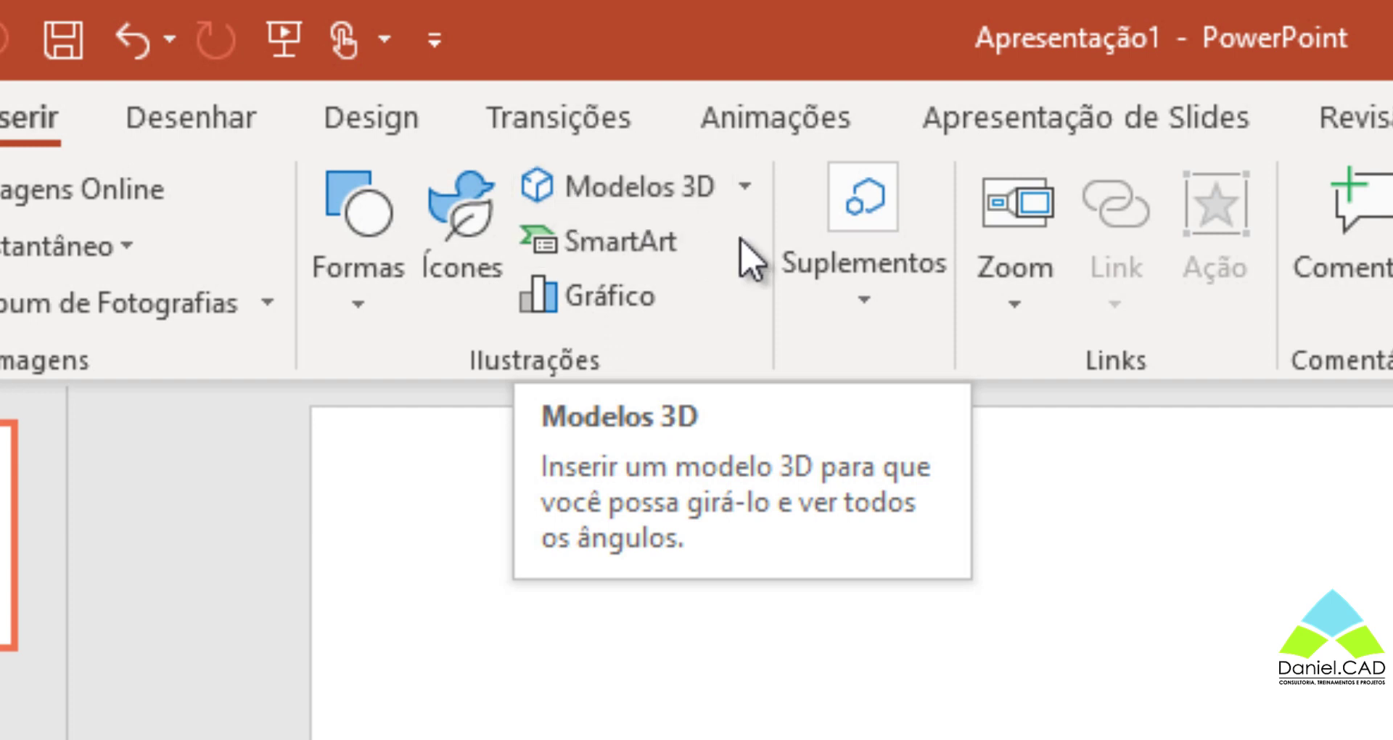
pyautogui.click(746, 188)
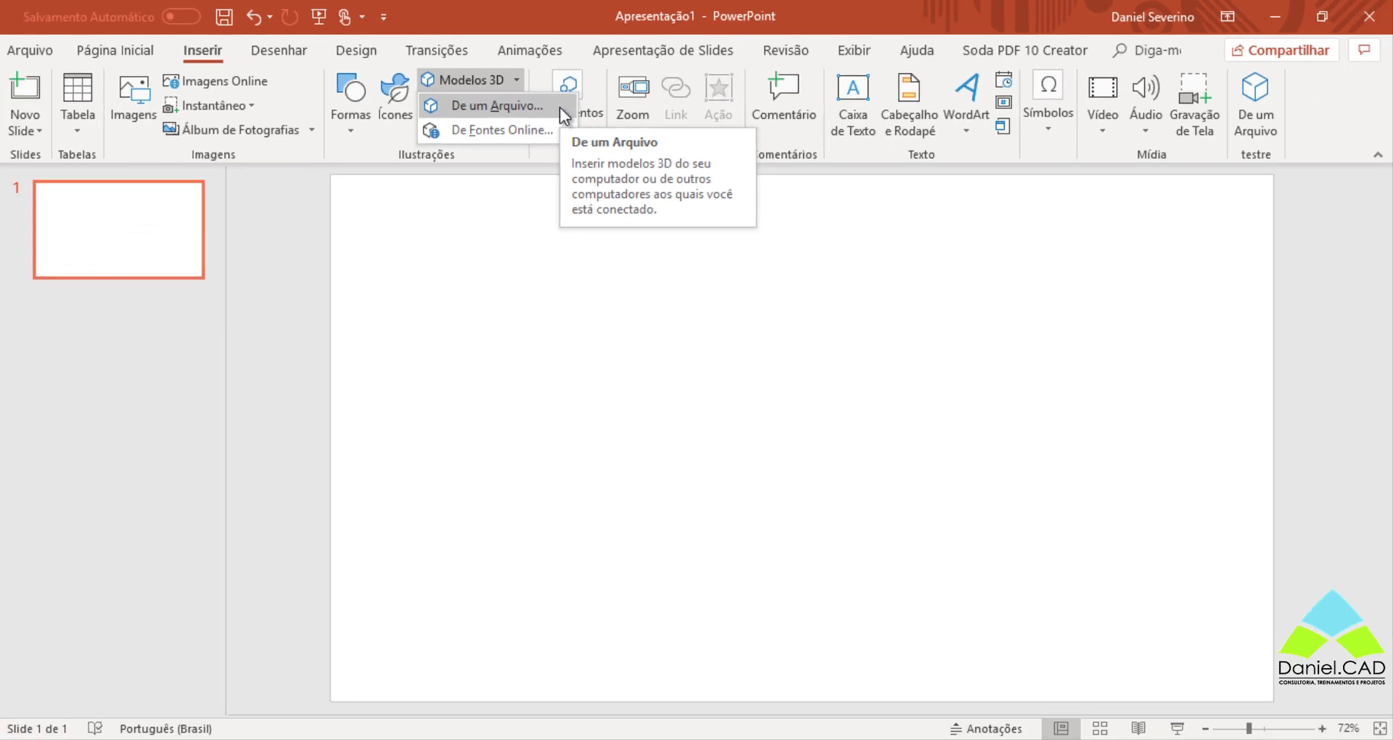
pyautogui.click(560, 107)
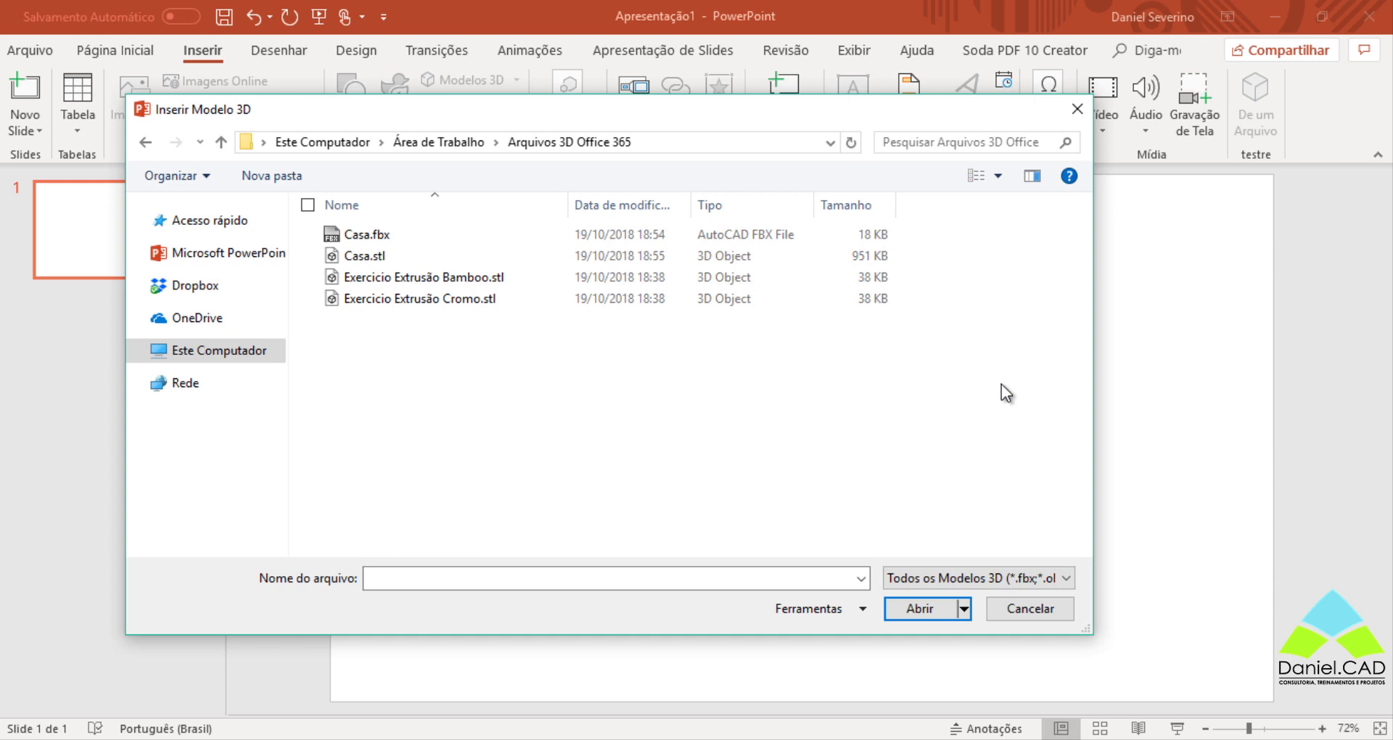
# Review the supported 3D file types, then insert the extrusion STL part onto slide 1.
pyautogui.click(897, 579)
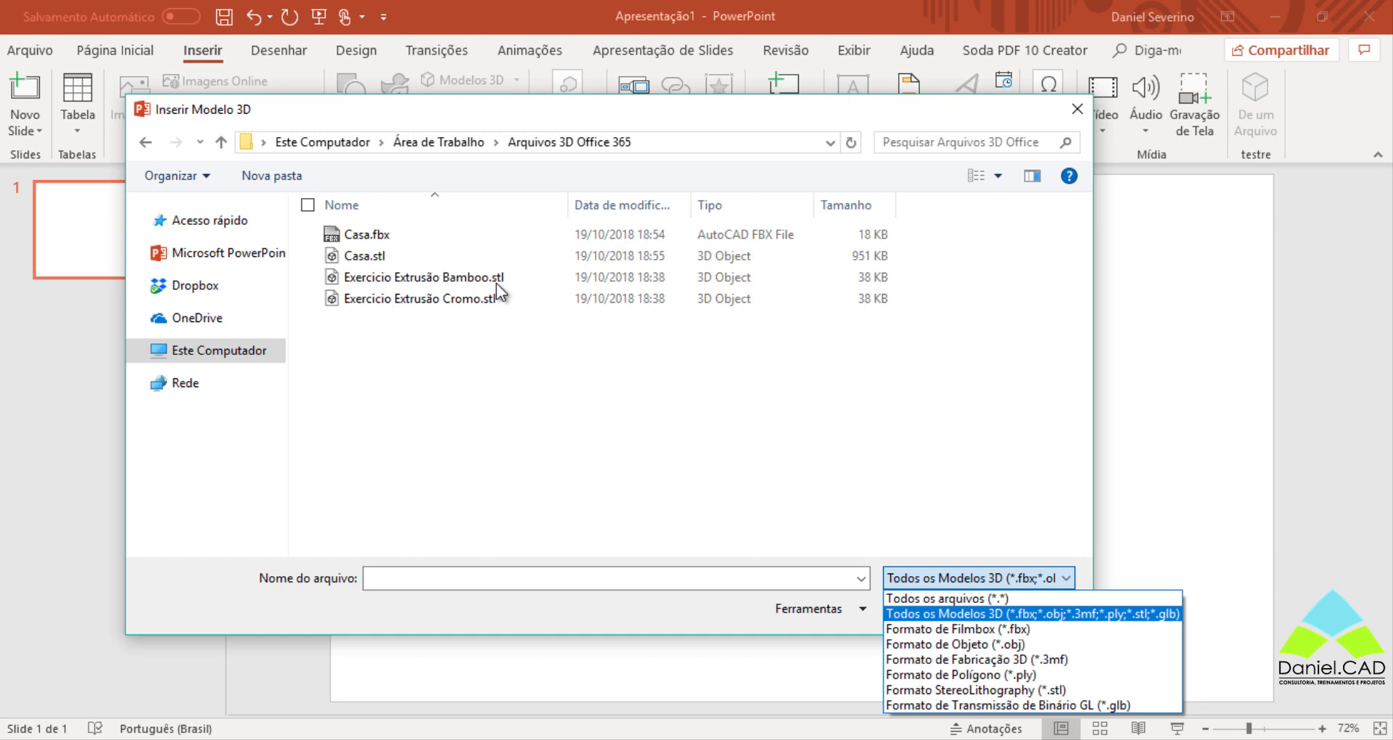
pyautogui.click(396, 279)
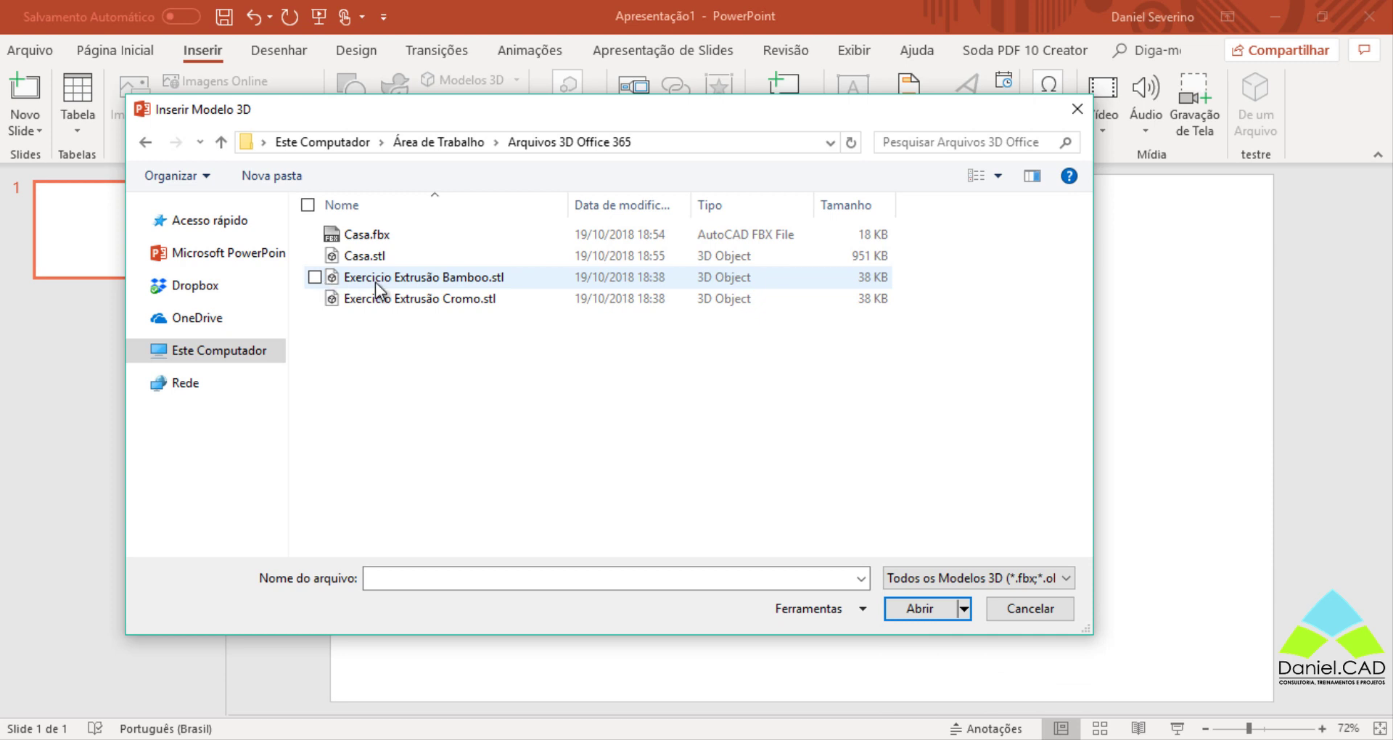
pyautogui.click(934, 612)
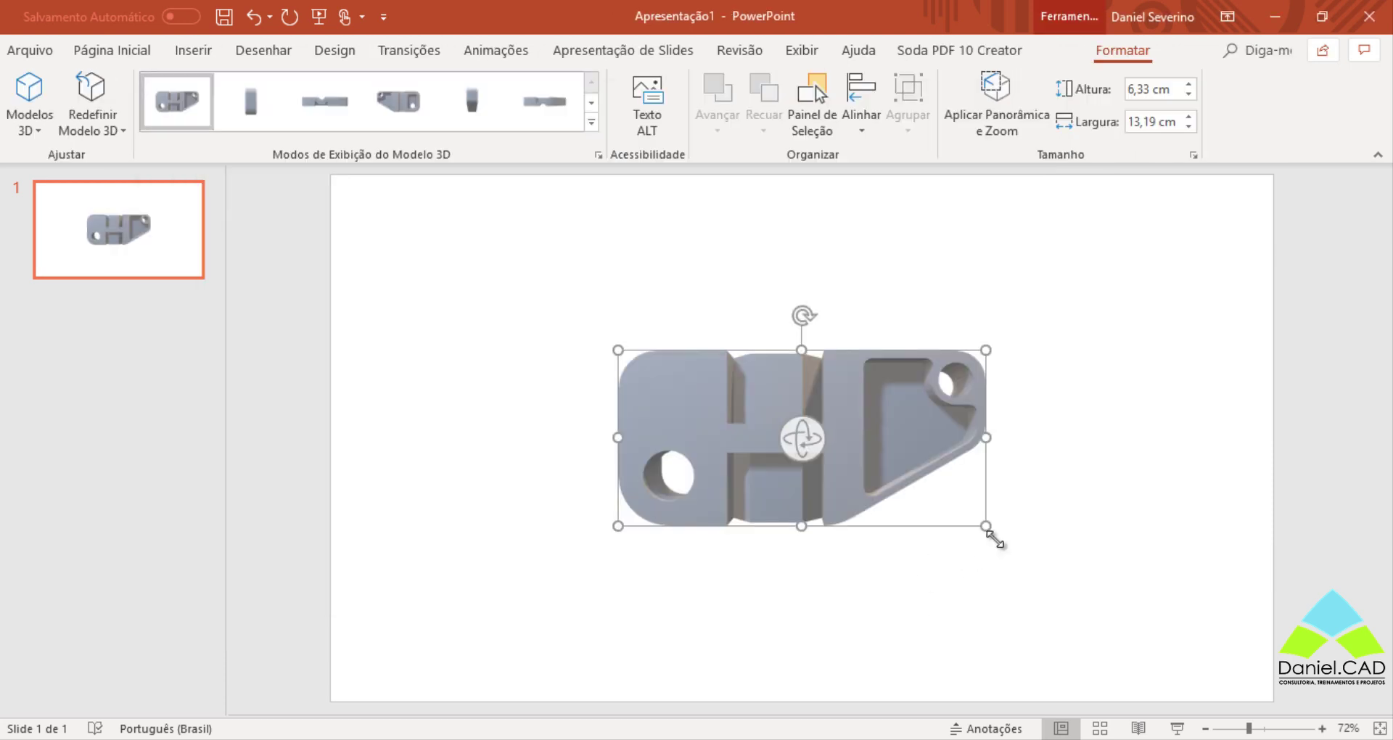
# Enlarge the mechanical part and centre it on slide 1.
pyautogui.moveTo(867, 437); pyautogui.dragTo(683, 318)
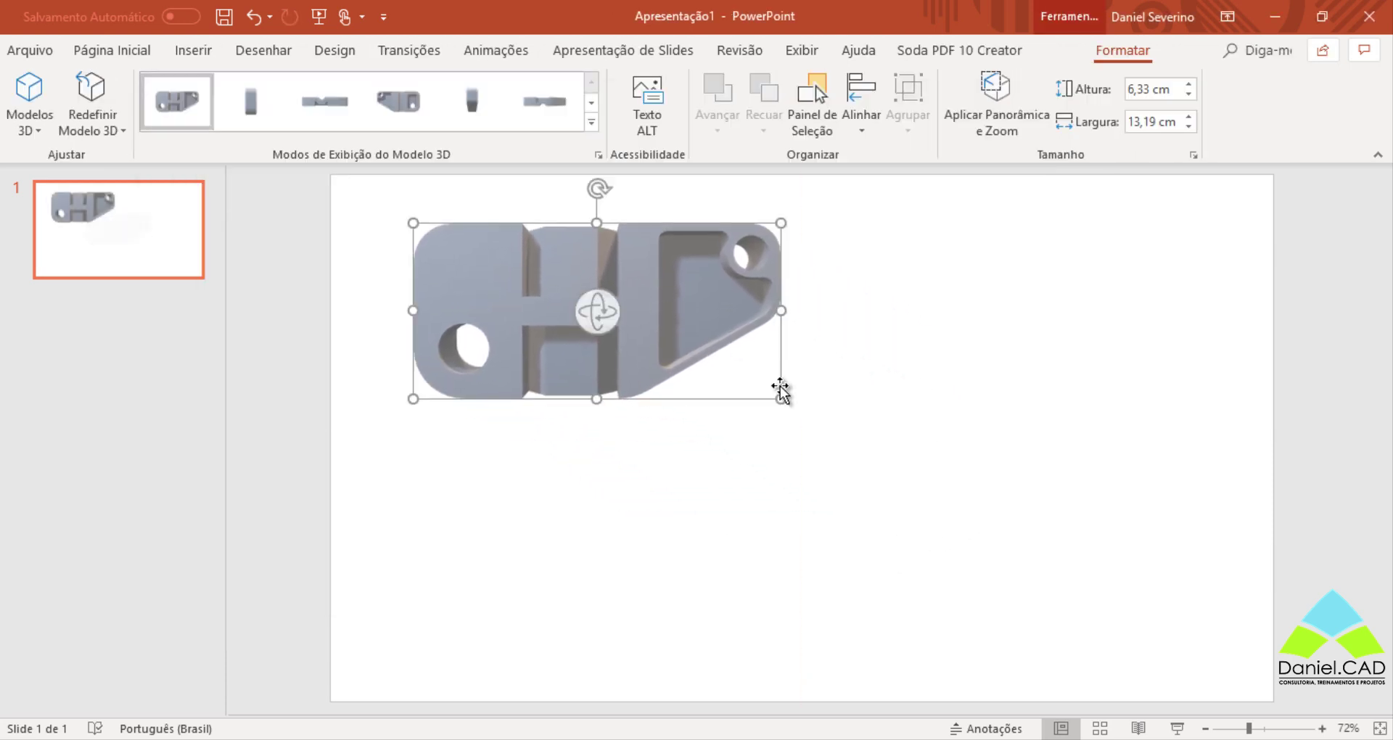
pyautogui.moveTo(779, 398); pyautogui.dragTo(986, 496)
pyautogui.moveTo(745, 368); pyautogui.dragTo(840, 446)
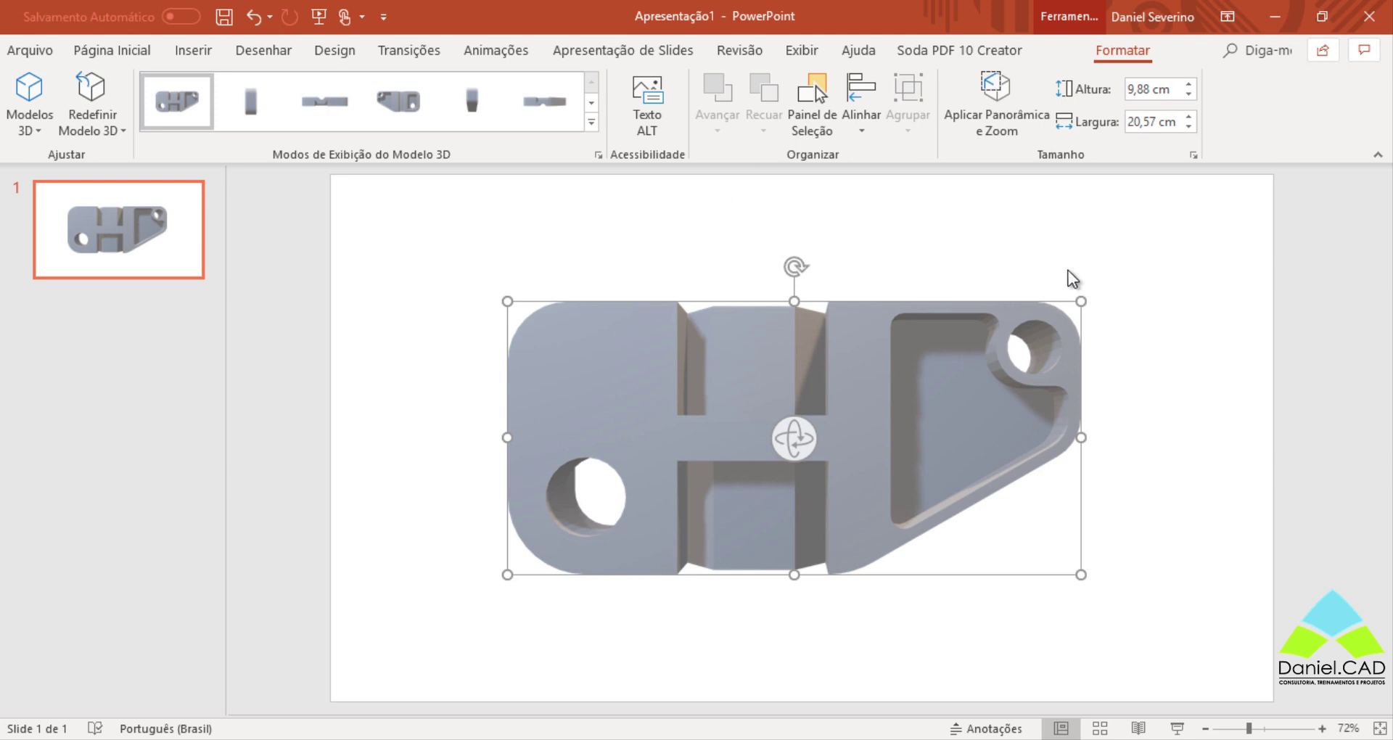
# Preview the part in each Modos de Exibição do Modelo 3D preset view.
pyautogui.click(267, 104)
pyautogui.click(313, 105)
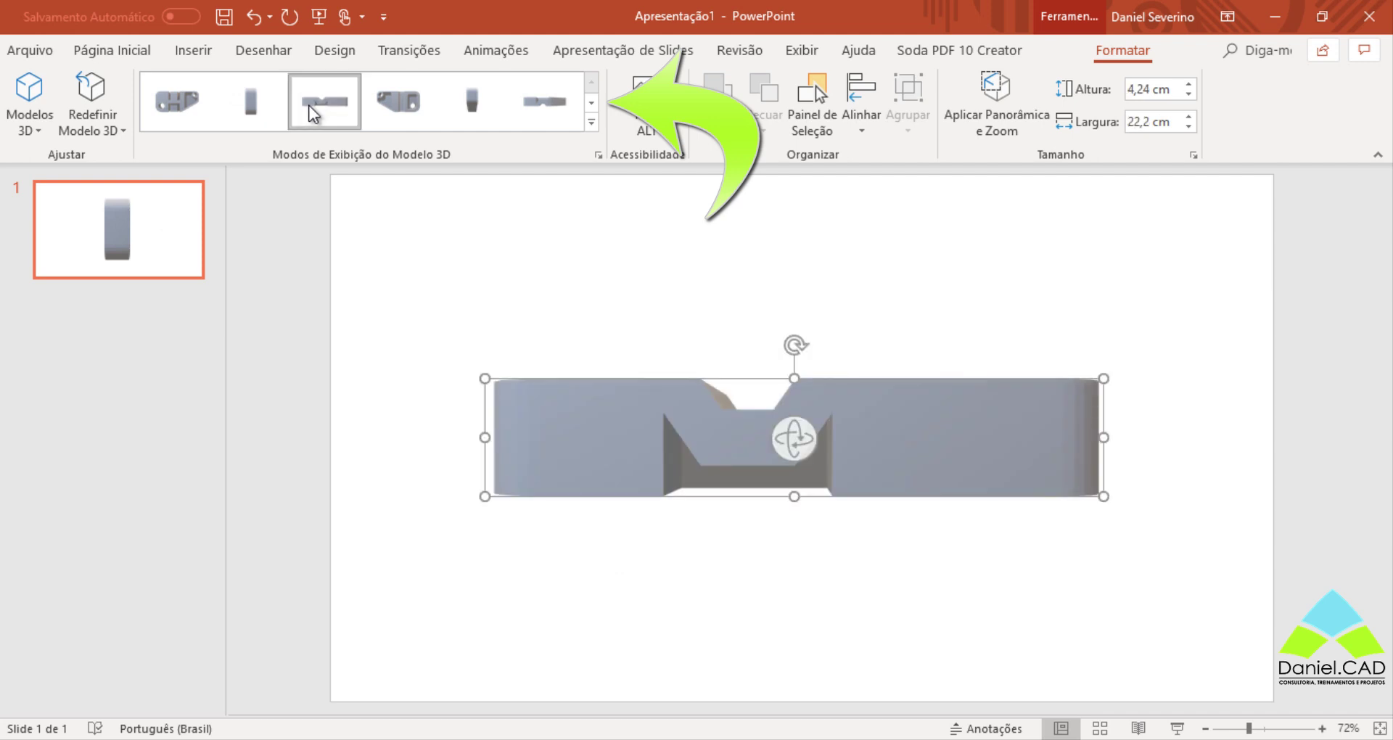
pyautogui.click(392, 106)
pyautogui.click(464, 98)
pyautogui.click(570, 100)
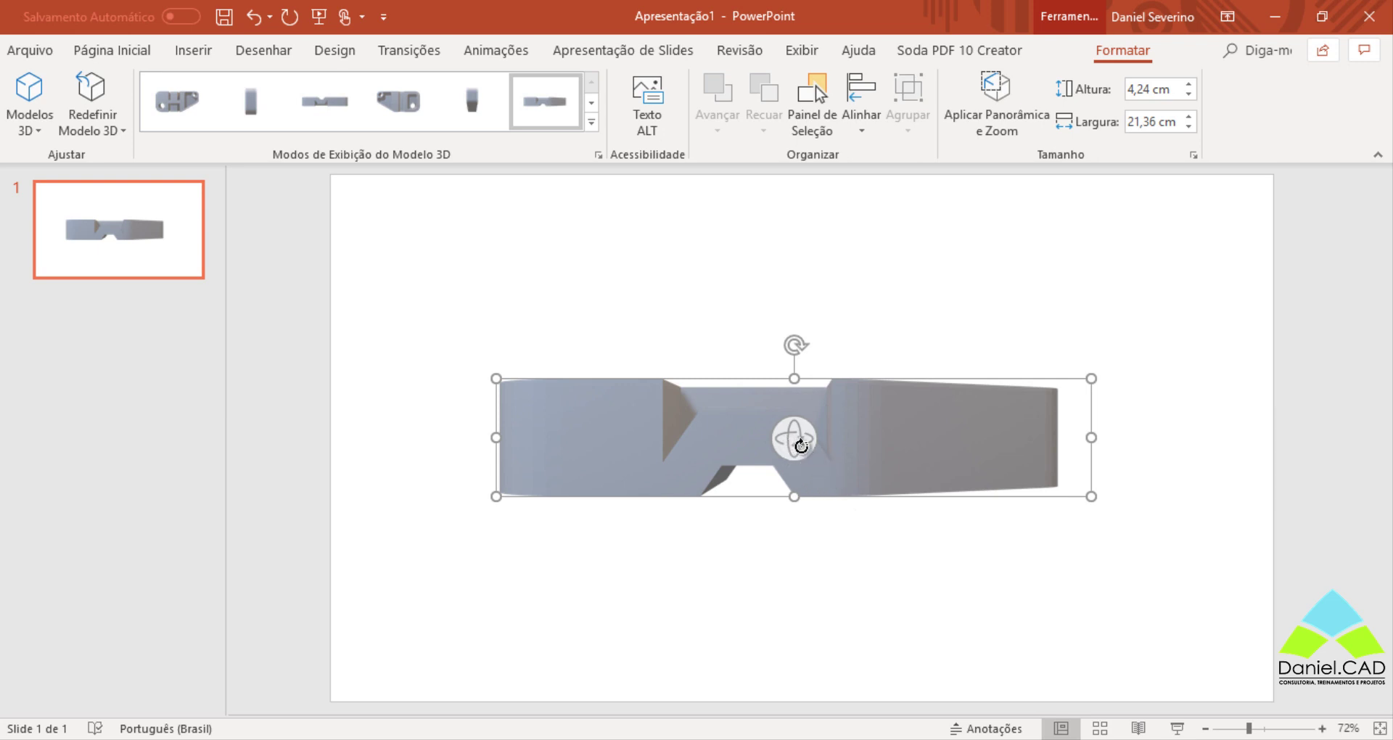
# Rotate the part freely to an angled perspective view.
pyautogui.moveTo(801, 442); pyautogui.dragTo(696, 436)
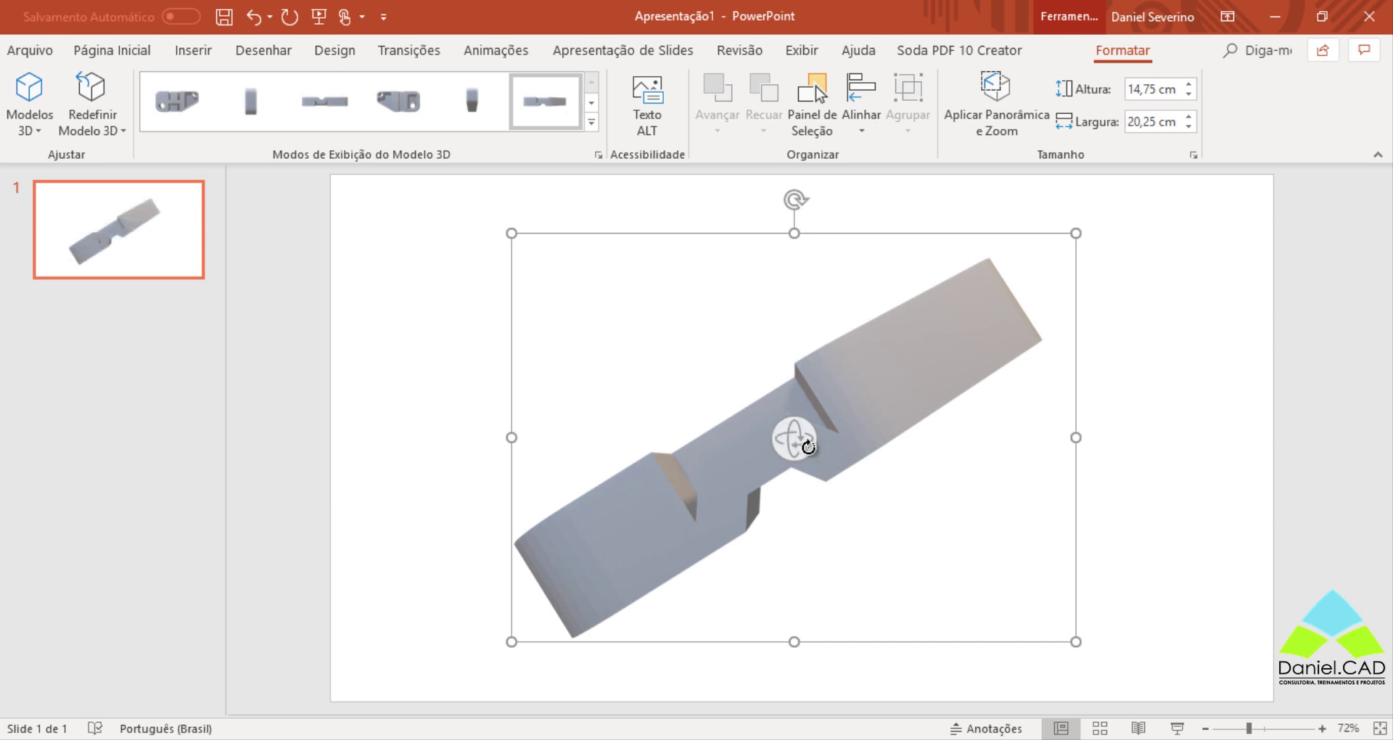
pyautogui.moveTo(800, 441); pyautogui.dragTo(1001, 258)
pyautogui.moveTo(788, 455); pyautogui.dragTo(1064, 389)
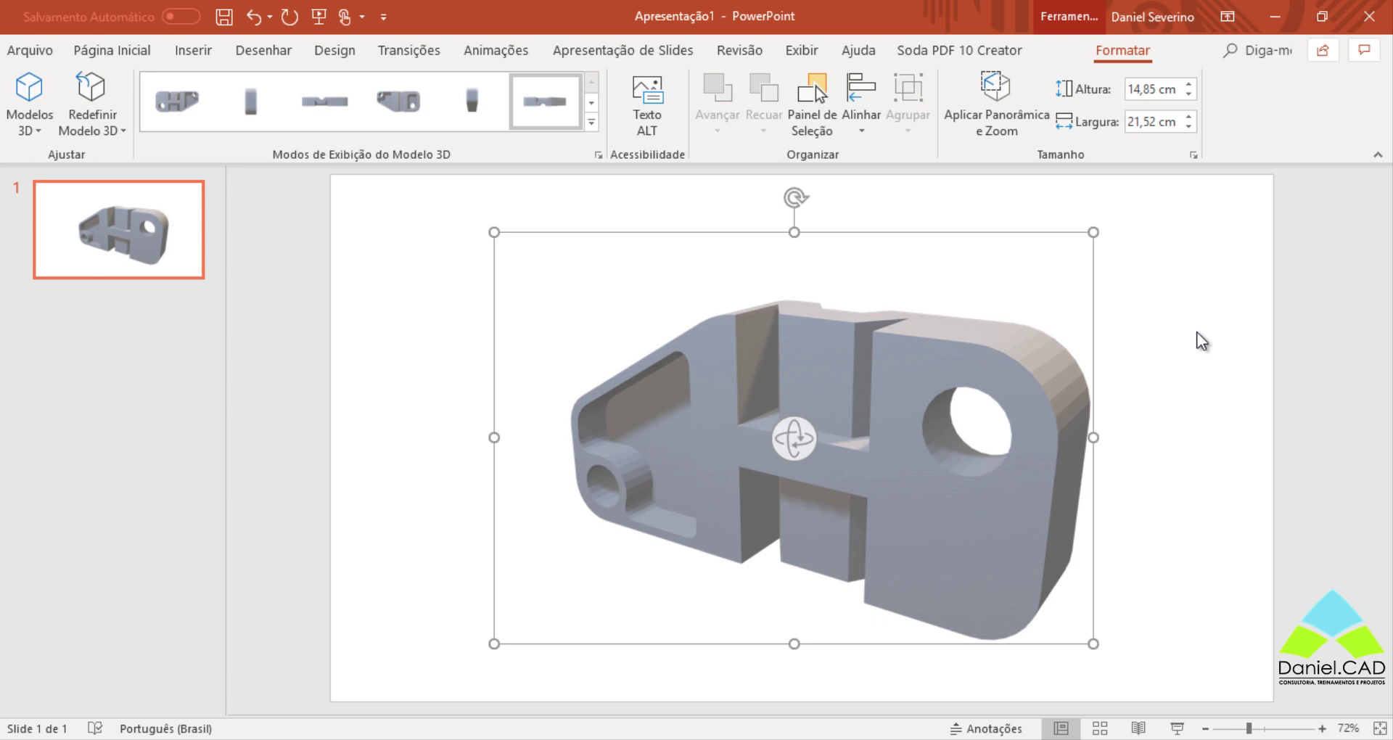
# Zoom the part within its frame, then rotate it to show the opposite face and both end holes.
pyautogui.click(1001, 115)
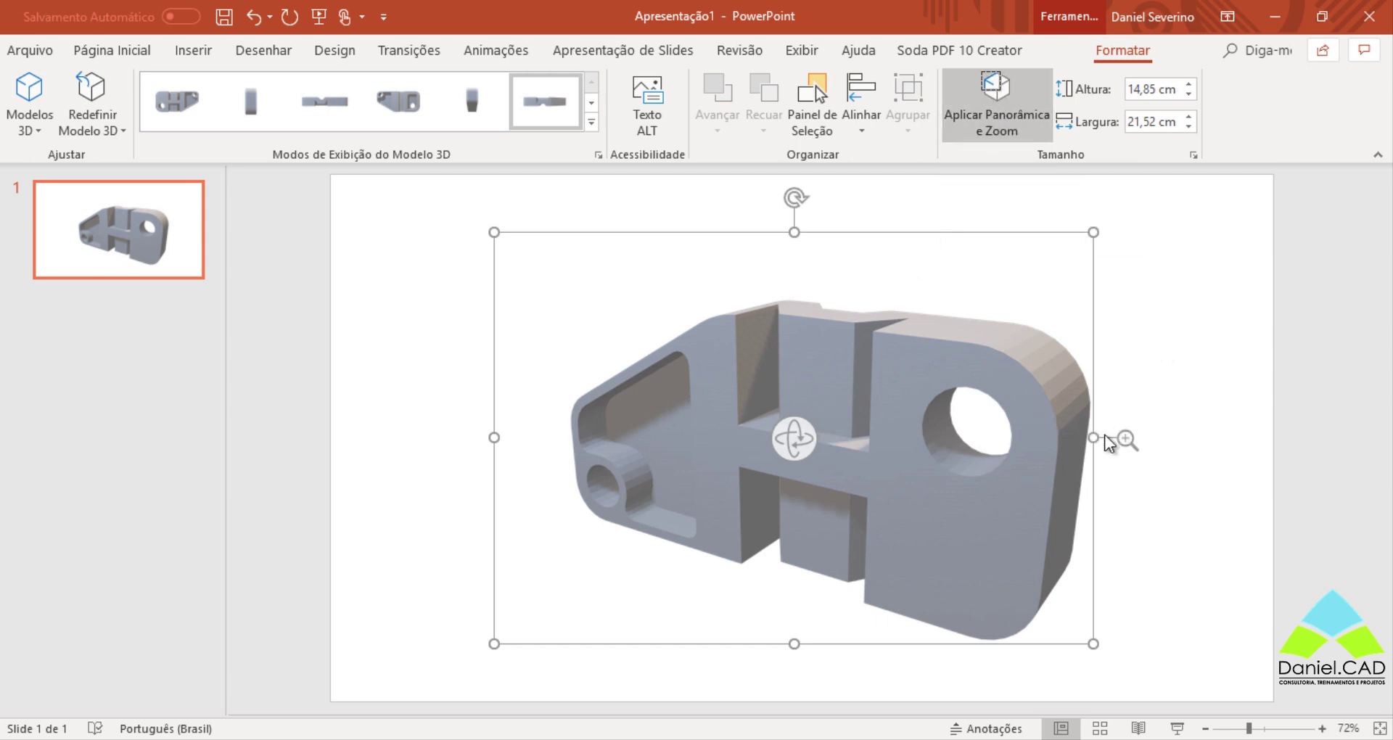
pyautogui.moveTo(1128, 435)
pyautogui.mouseDown()
pyautogui.moveTo(1133, 411)
pyautogui.moveTo(1129, 443)
pyautogui.mouseUp()
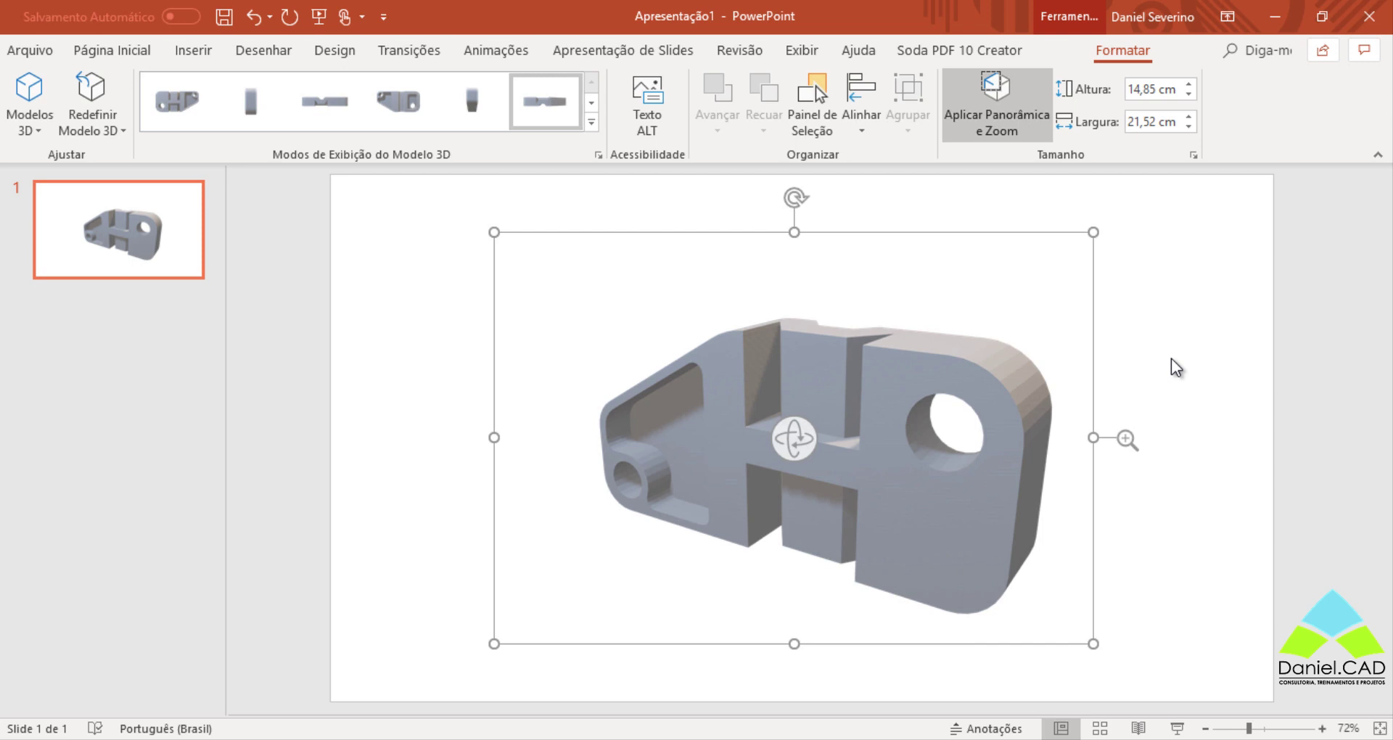
pyautogui.moveTo(789, 457); pyautogui.dragTo(995, 457)
pyautogui.click(1212, 320)
pyautogui.click(824, 460)
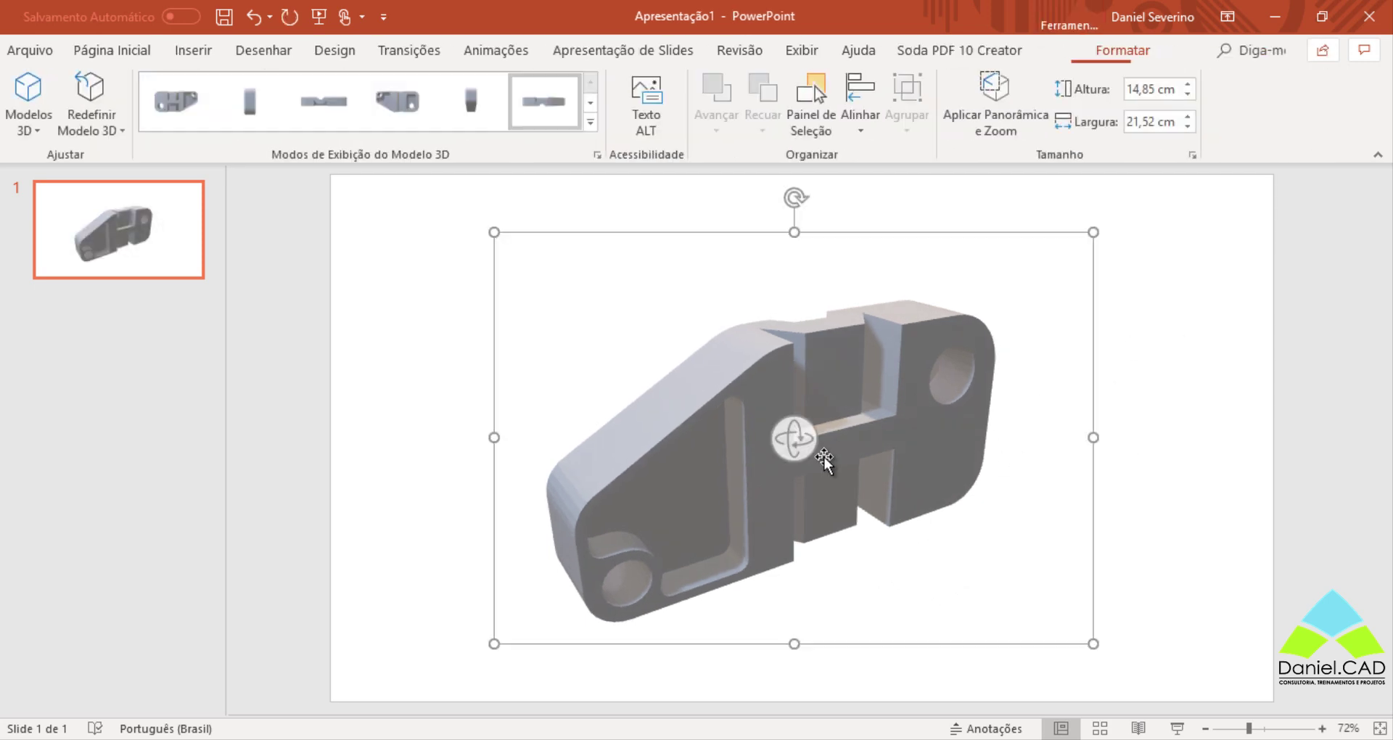
pyautogui.click(1171, 360)
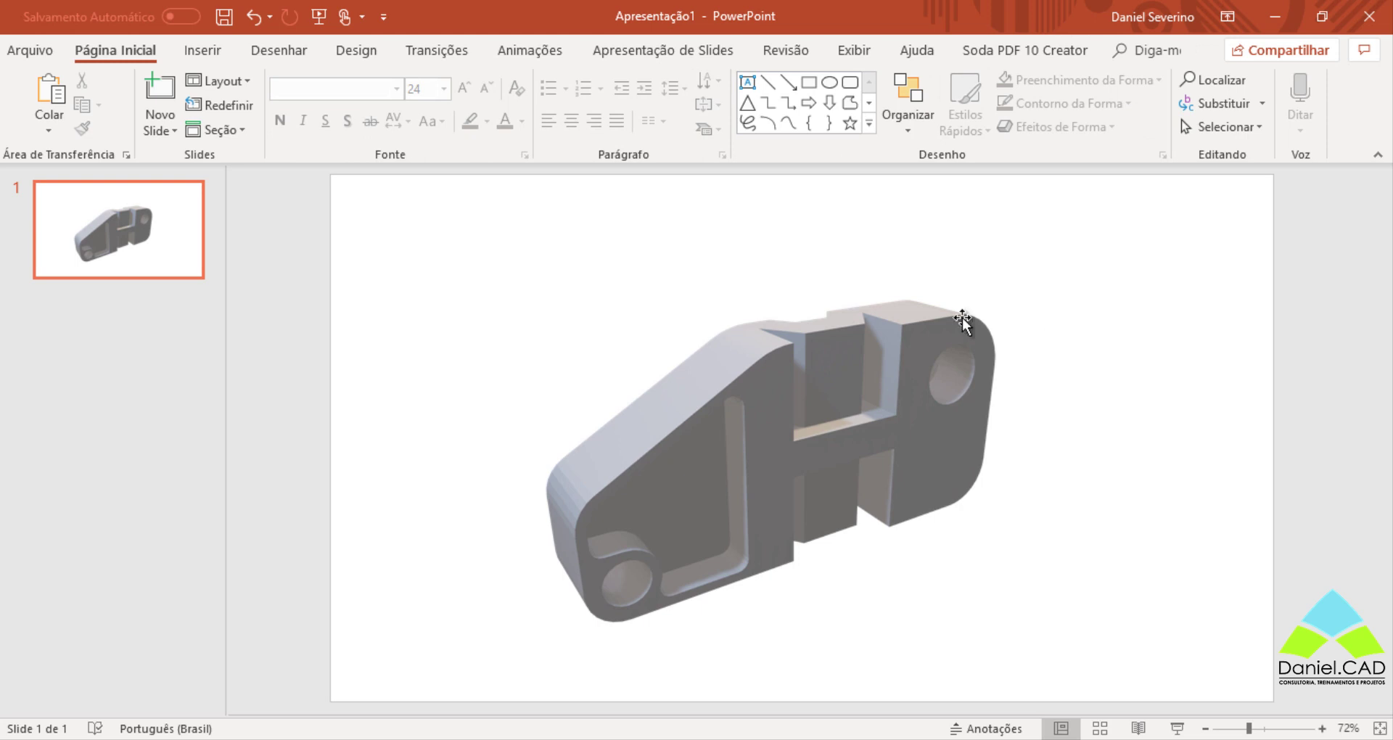
# Reopen the Inserir Modelo 3D dialog and choose Casa.stl to insert.
pyautogui.click(217, 52)
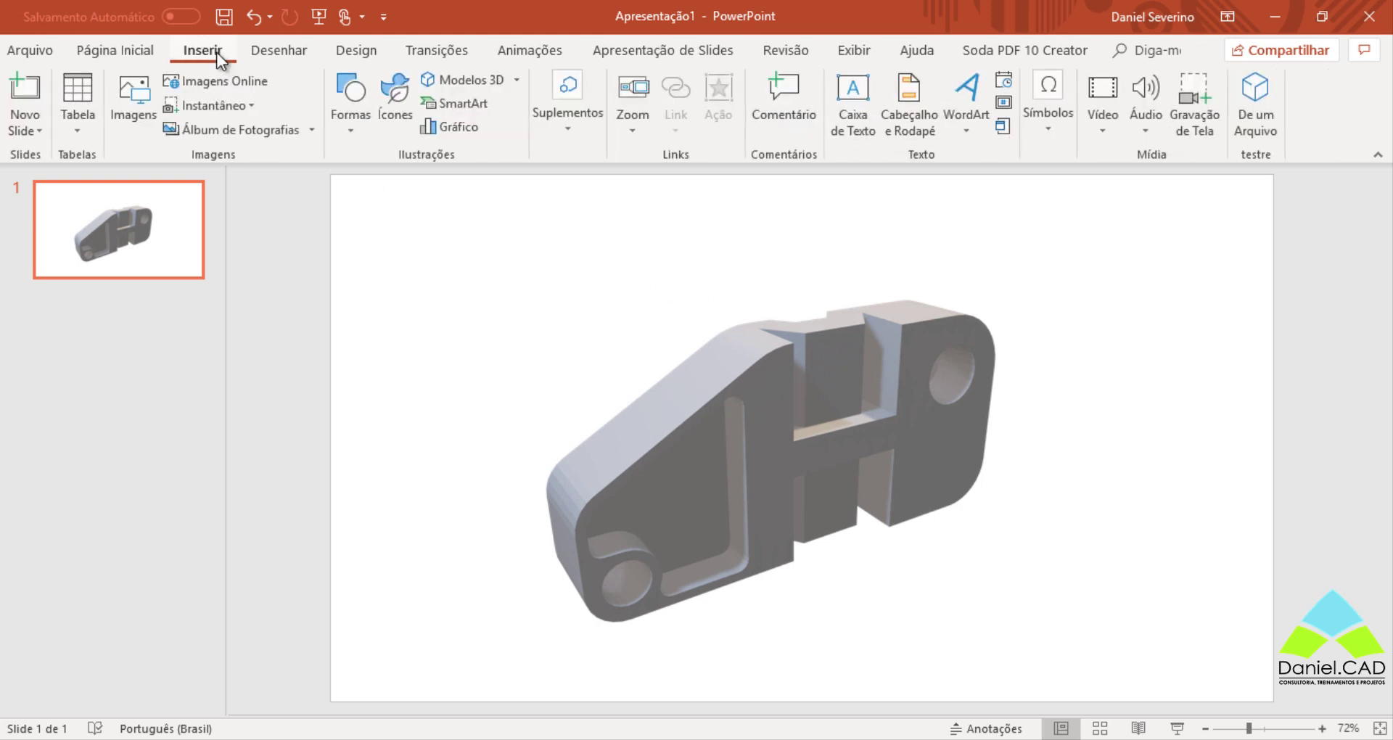
pyautogui.click(521, 84)
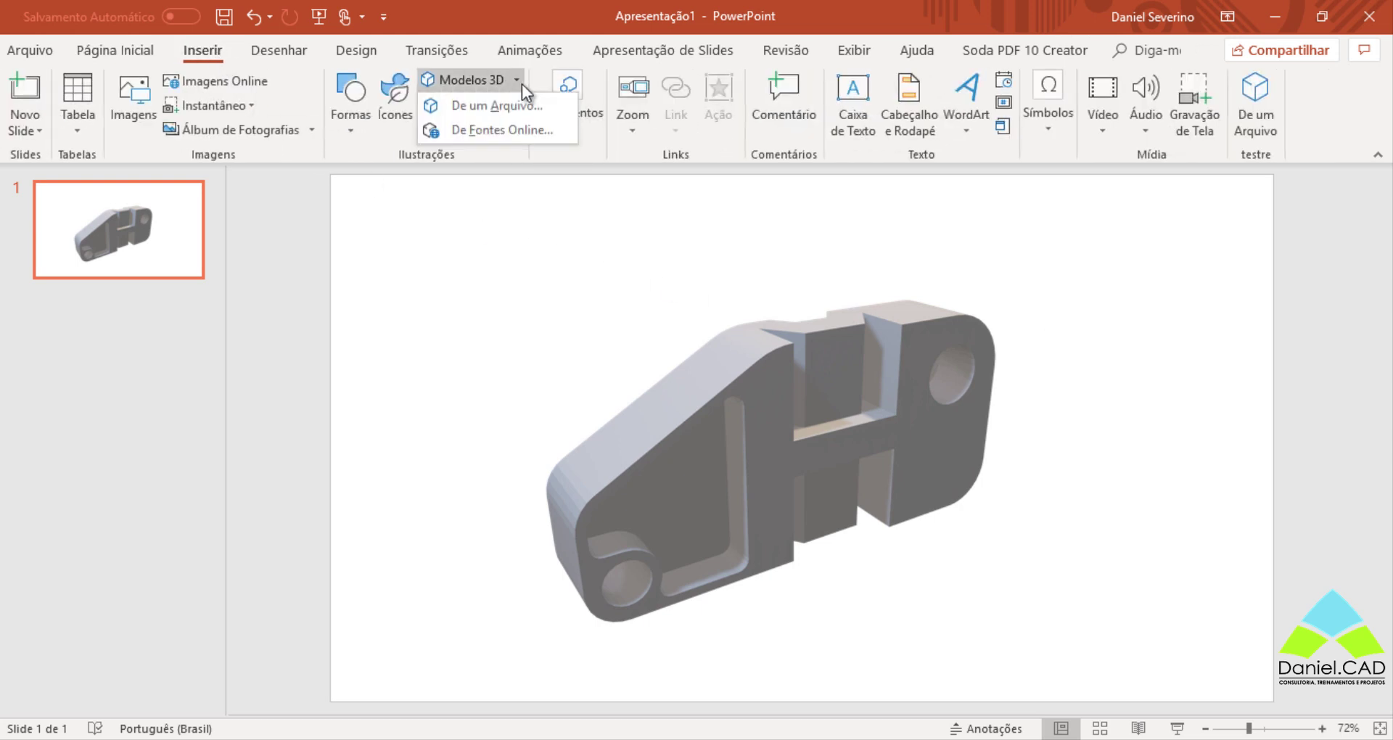
pyautogui.click(476, 109)
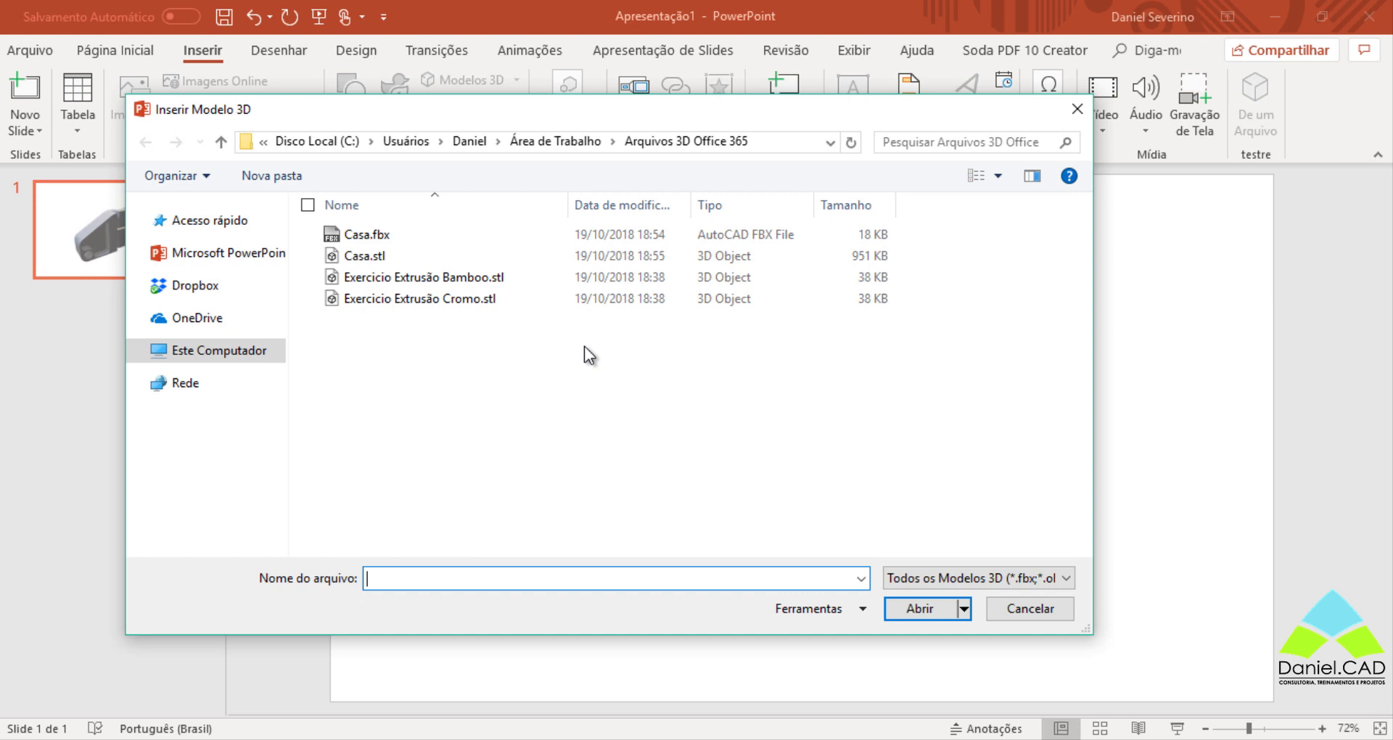
pyautogui.click(943, 577)
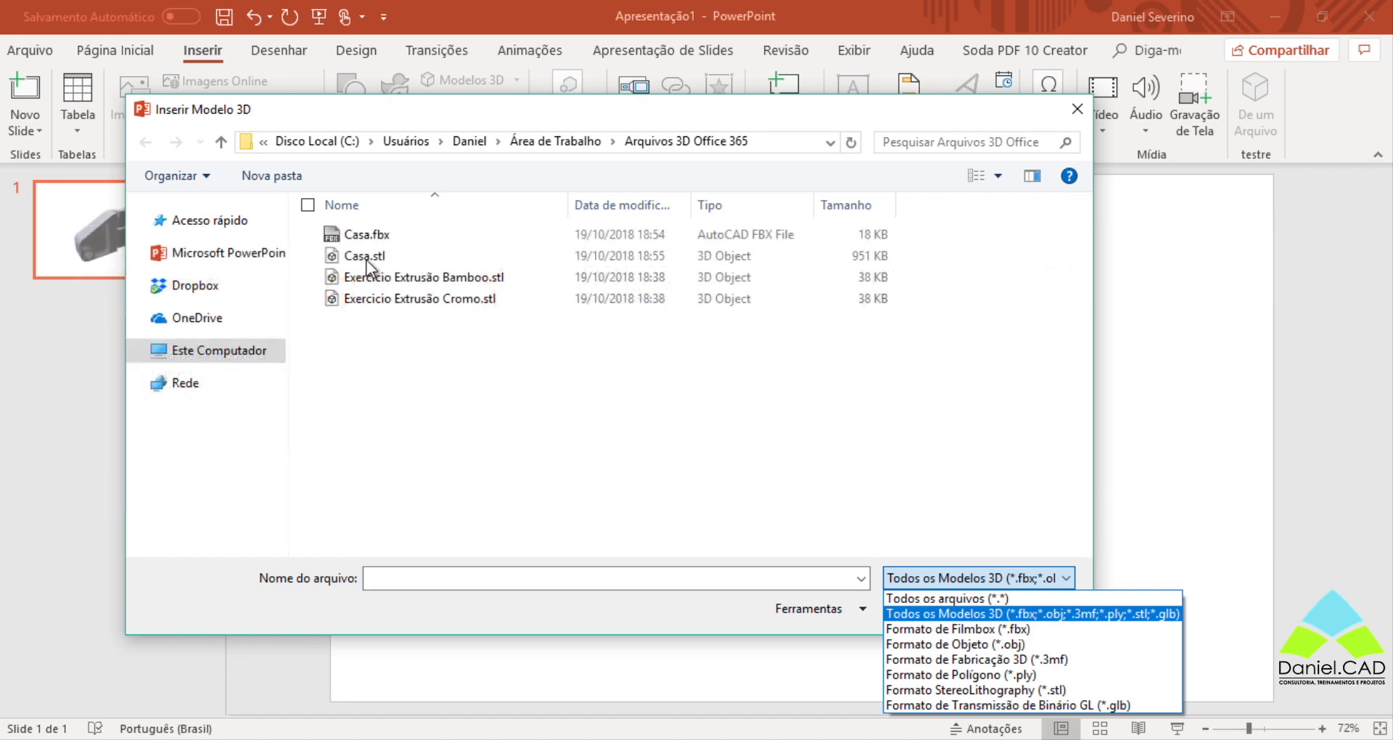
pyautogui.click(367, 260)
pyautogui.click(367, 259)
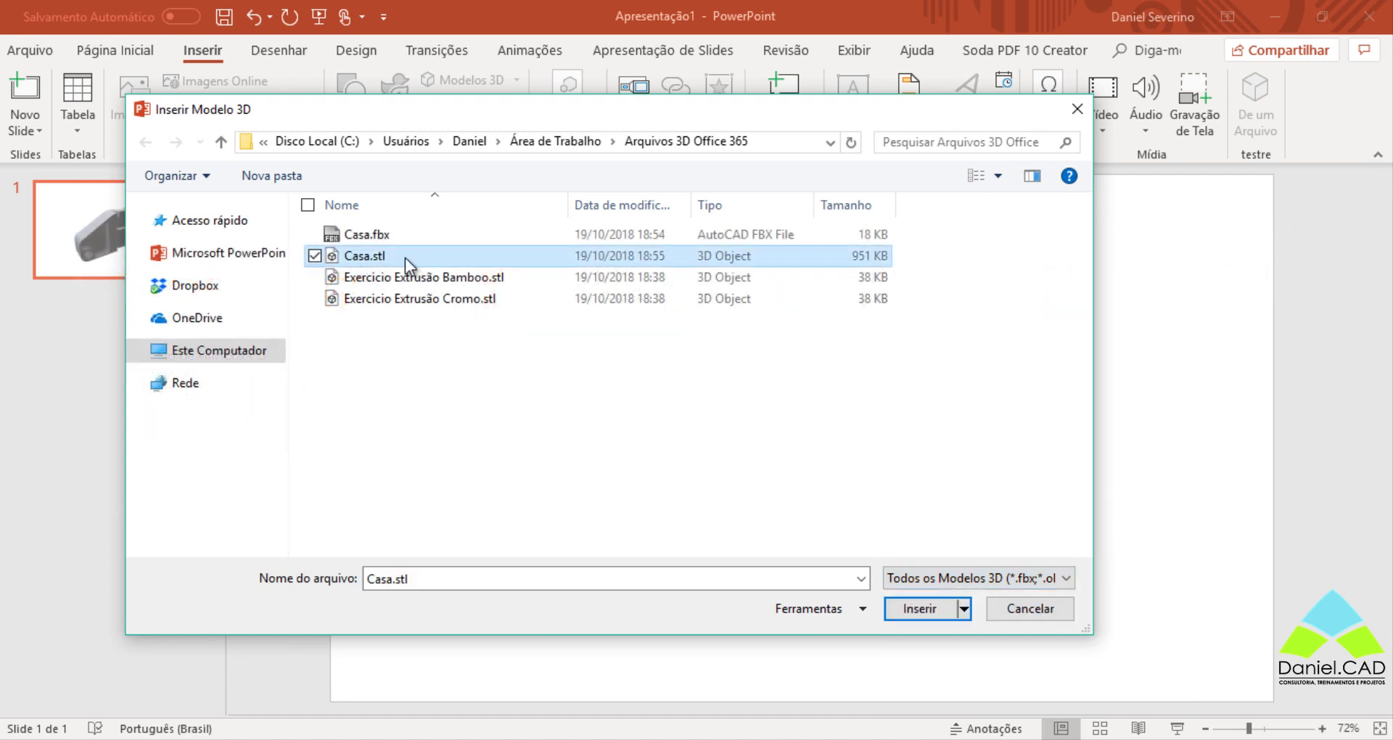
pyautogui.click(907, 610)
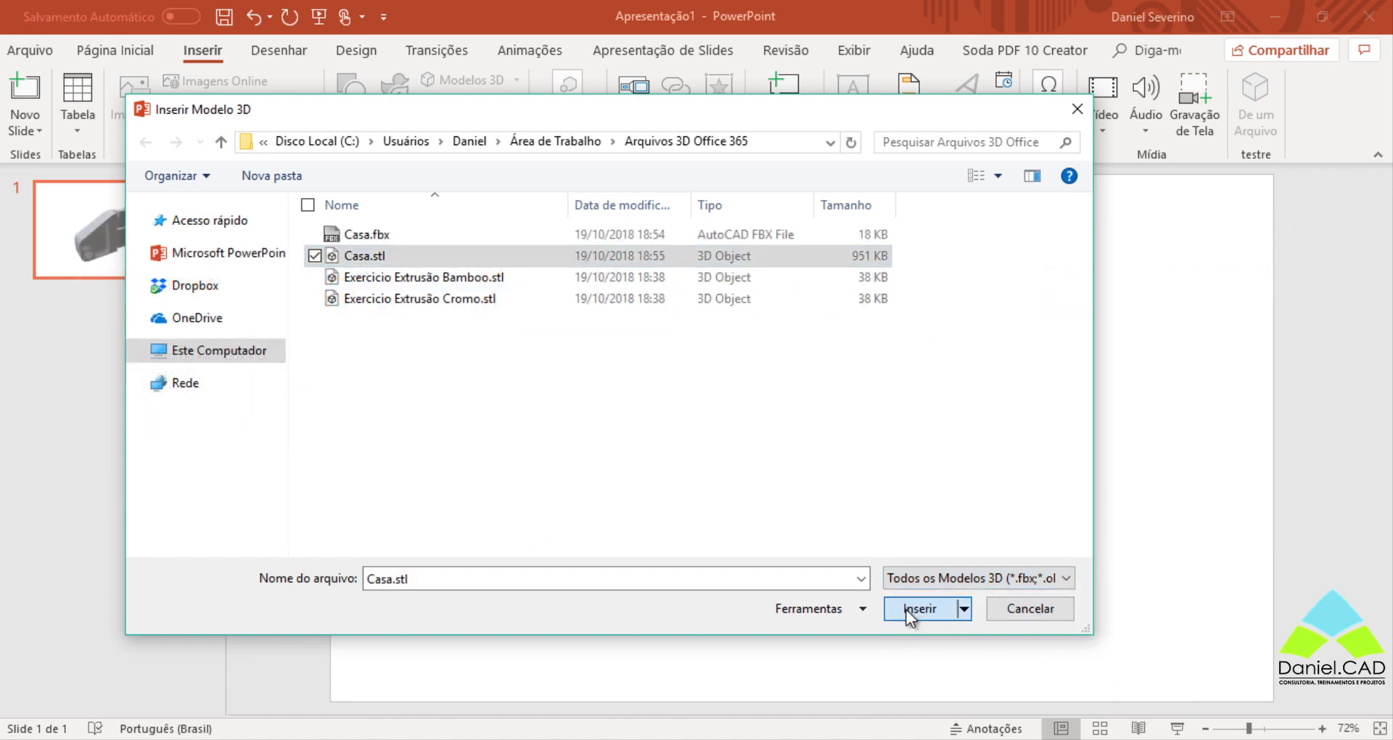
# Move the house aside and delete the mechanical part from the slide.
pyautogui.moveTo(803, 435)
pyautogui.mouseDown()
pyautogui.moveTo(682, 543)
pyautogui.moveTo(554, 492)
pyautogui.mouseUp()
pyautogui.click(942, 433)
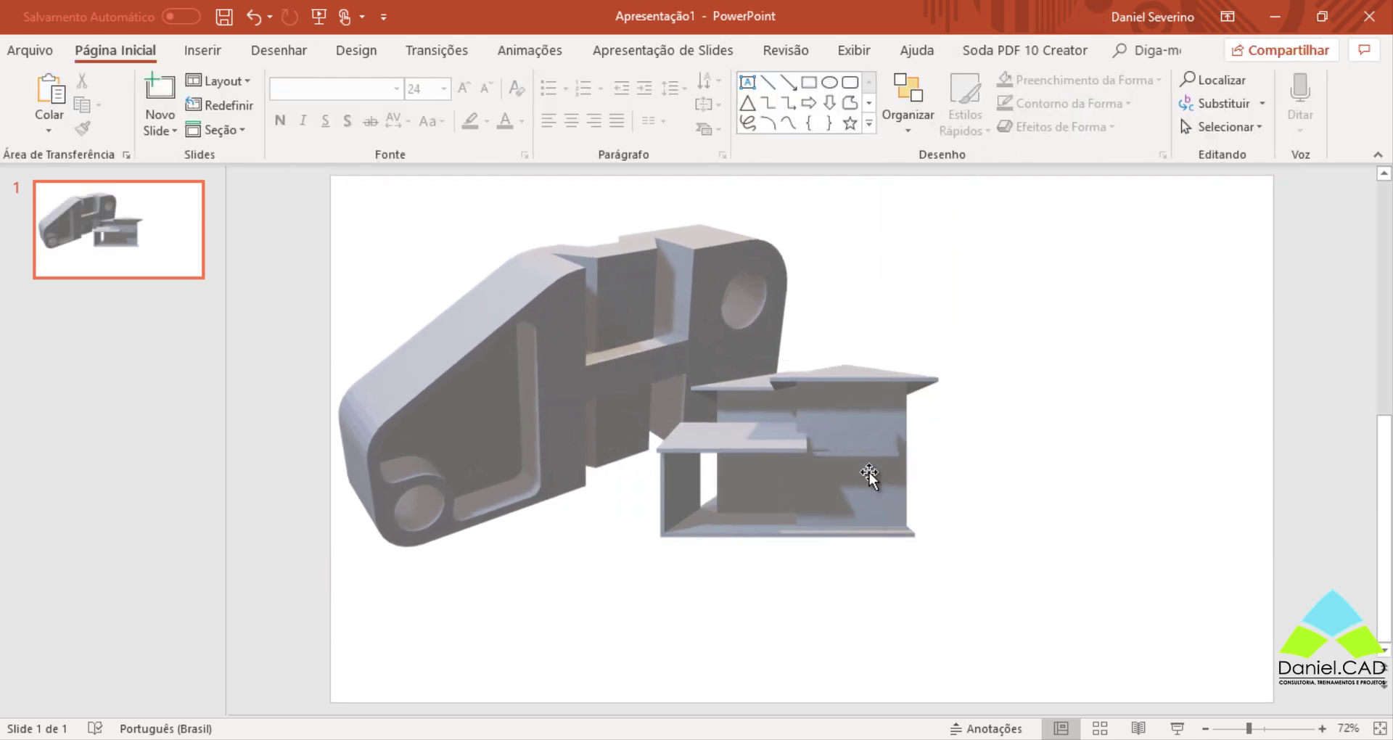
pyautogui.moveTo(869, 472); pyautogui.dragTo(1156, 408)
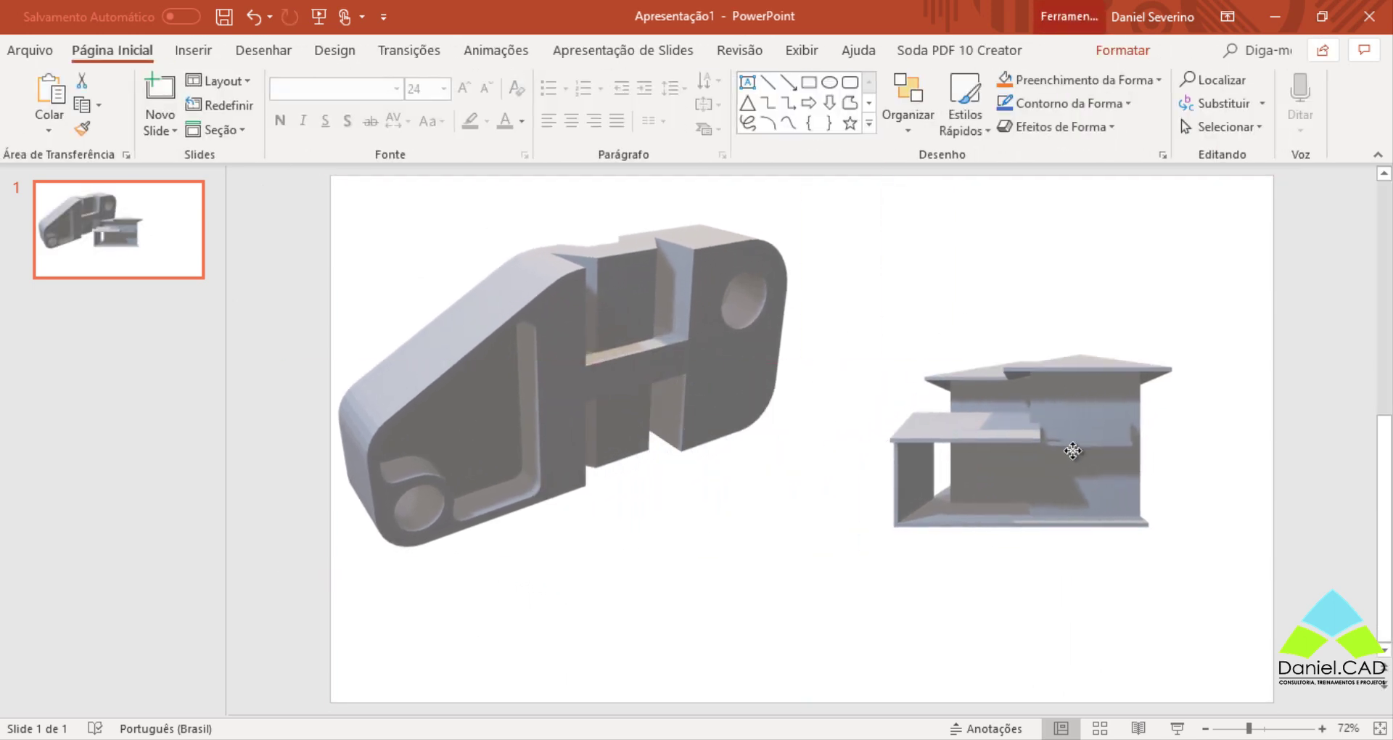
pyautogui.click(703, 380)
pyautogui.press('Delete')
# Enlarge the house to fill the slide and rotate it to show both balconies.
pyautogui.moveTo(961, 409); pyautogui.dragTo(458, 311)
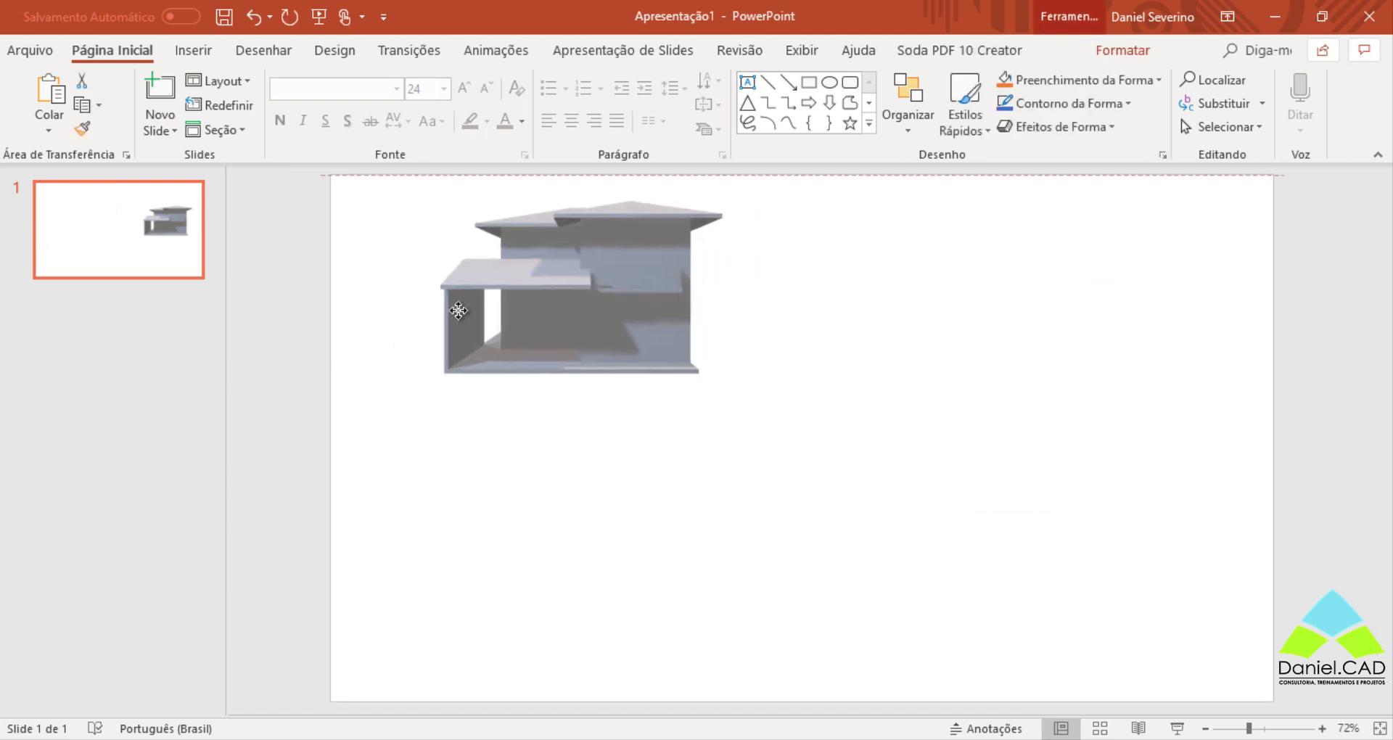
pyautogui.moveTo(721, 376); pyautogui.dragTo(1113, 574)
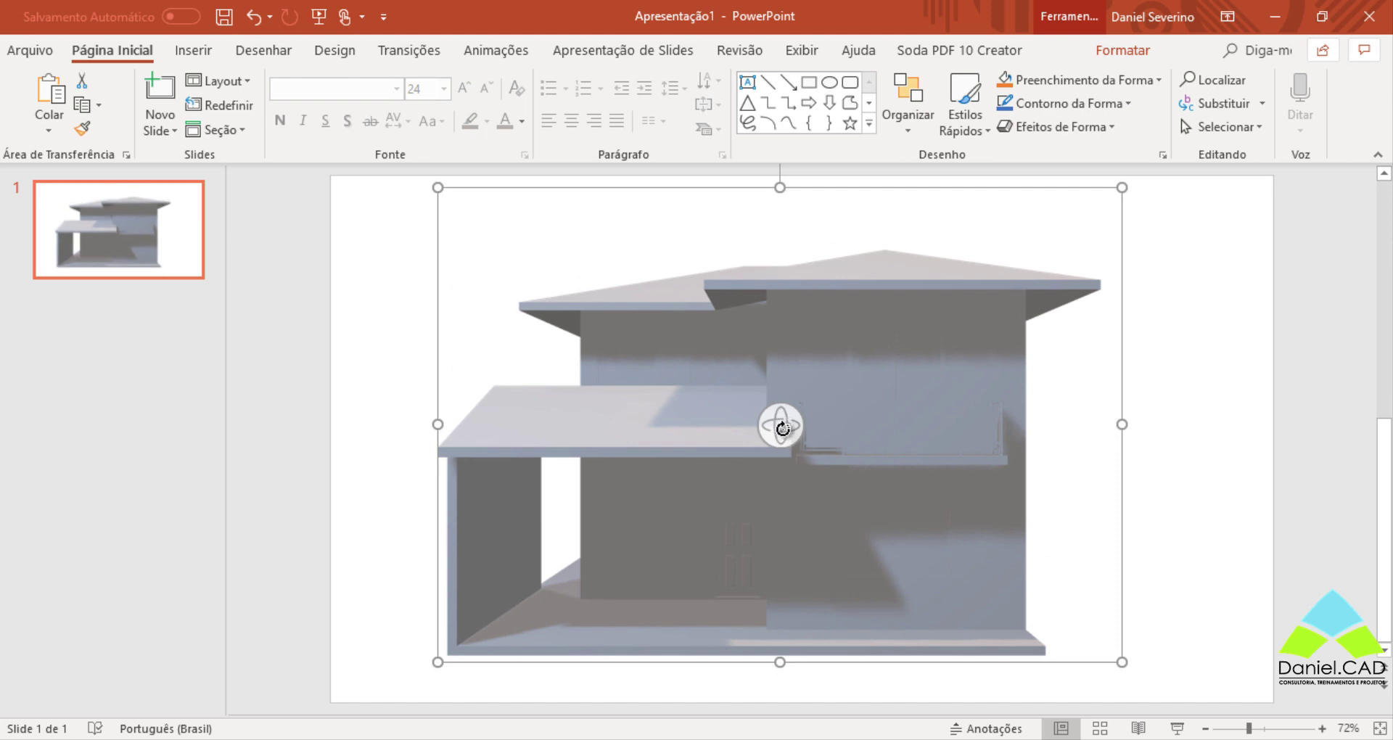
pyautogui.moveTo(782, 428)
pyautogui.mouseDown()
pyautogui.moveTo(797, 419)
pyautogui.moveTo(609, 510)
pyautogui.mouseUp()
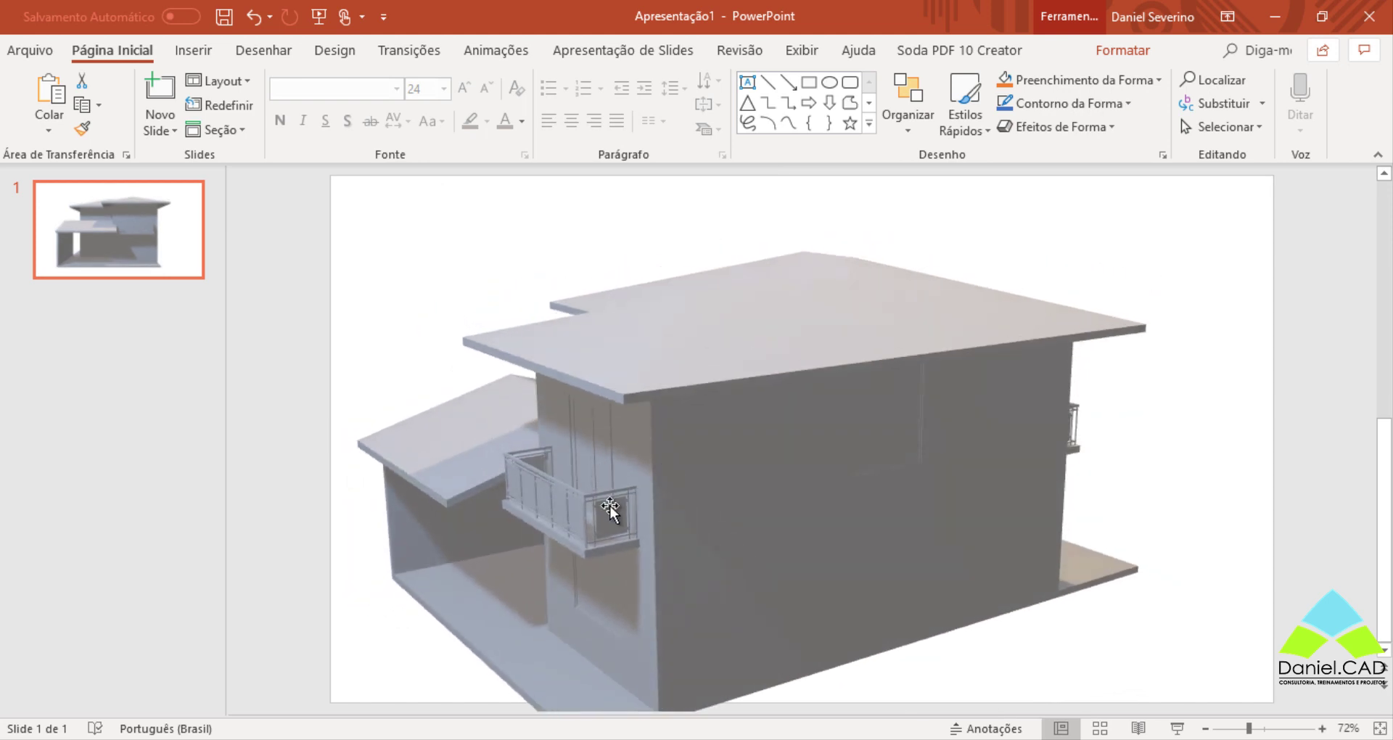
pyautogui.moveTo(776, 423); pyautogui.dragTo(1071, 398)
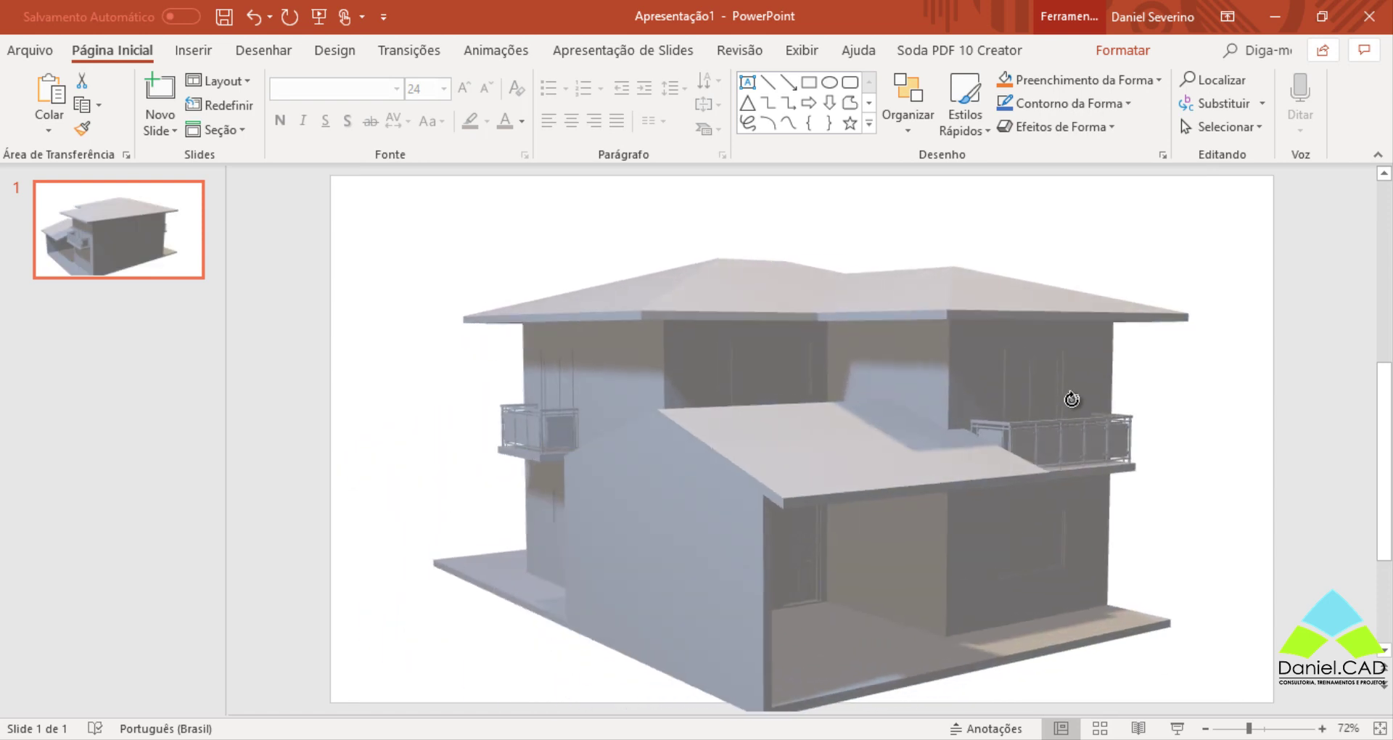
pyautogui.click(312, 428)
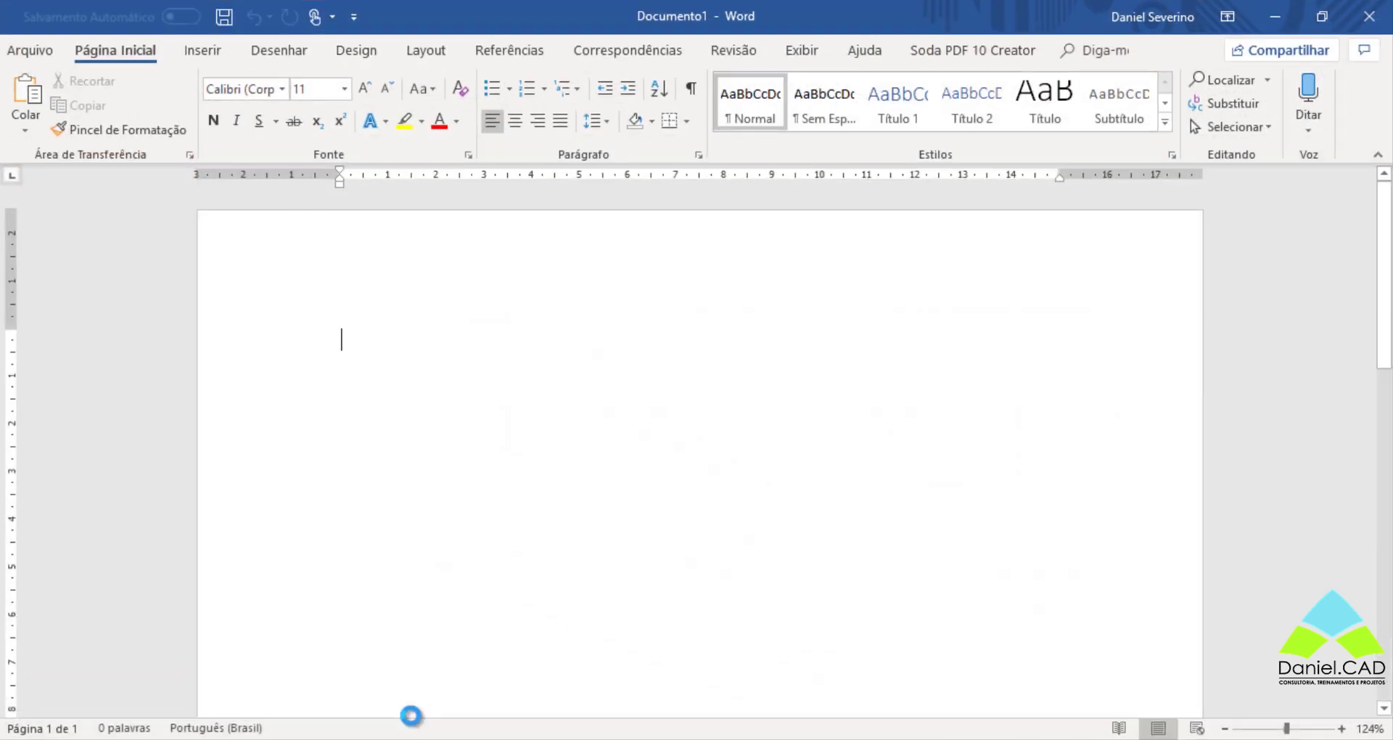
# In Word, insert Exercicio Extrusão Cromo.stl as a 3D model into Documento1.
pyautogui.click(211, 61)
pyautogui.click(408, 106)
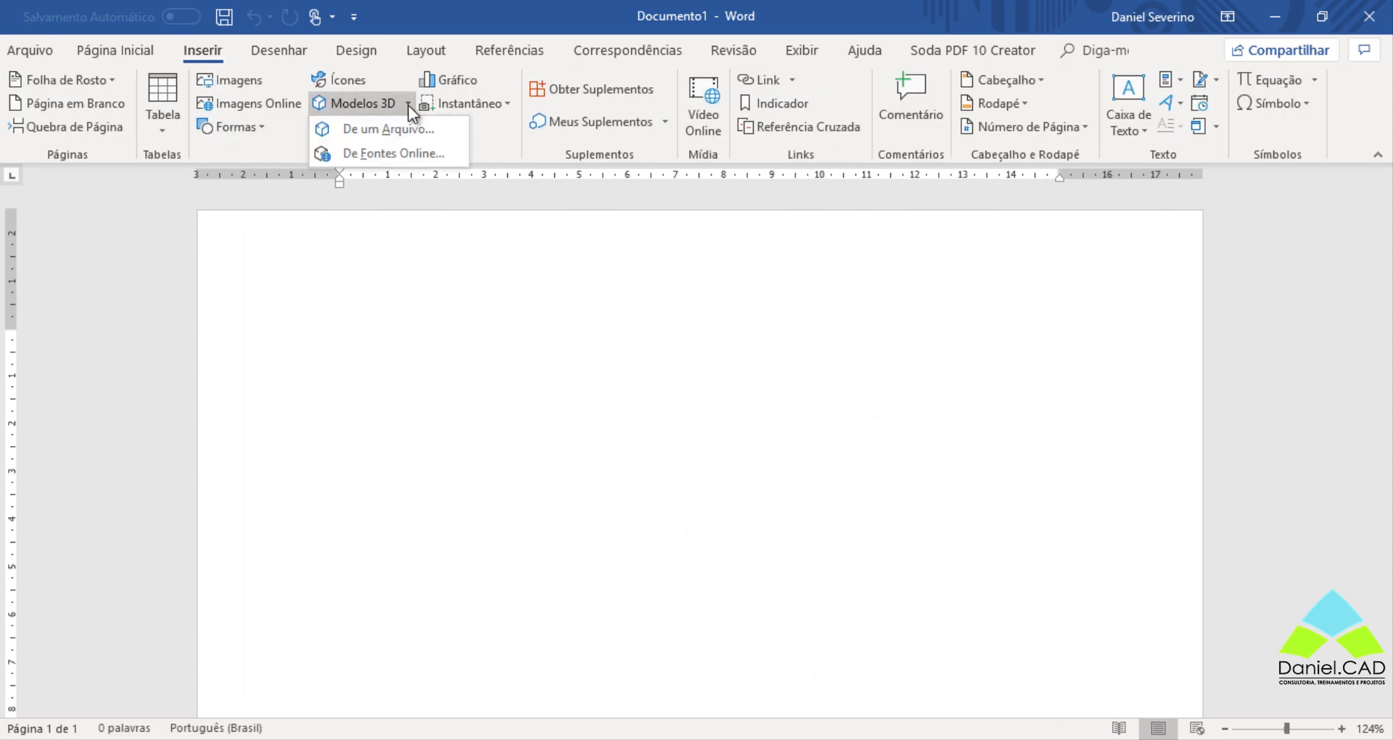
pyautogui.click(404, 128)
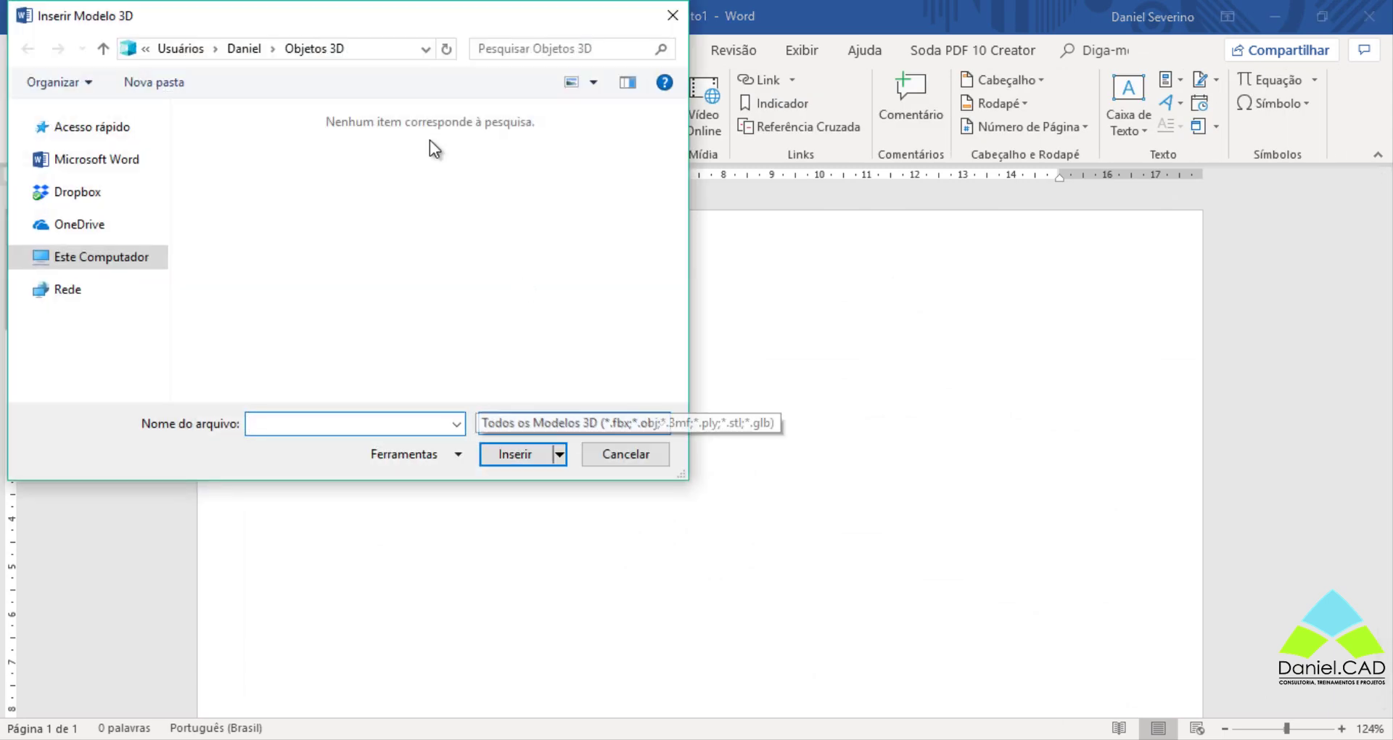
pyautogui.moveTo(437, 19); pyautogui.dragTo(752, 171)
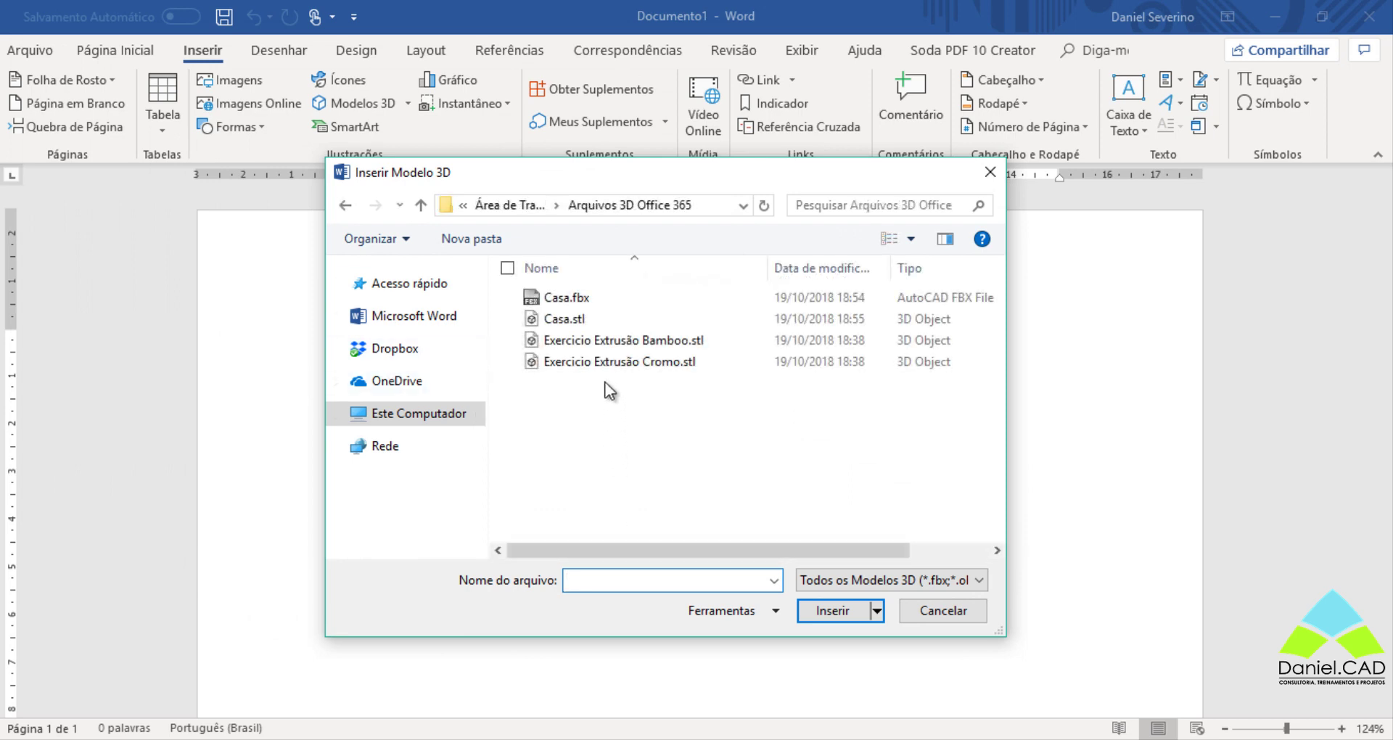
pyautogui.doubleClick(598, 363)
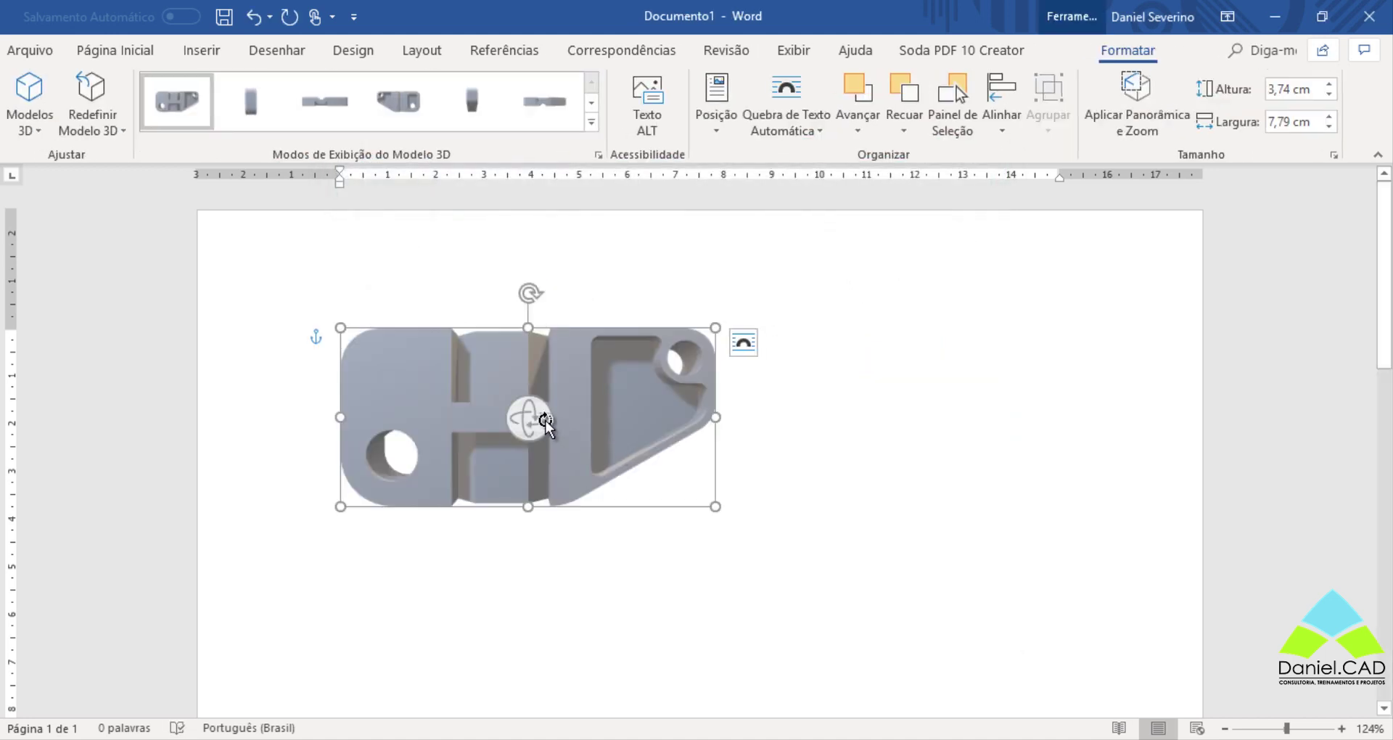
# Enlarge the Word part to 4,65 by 12,11 cm and tilt it to an angled side view.
pyautogui.moveTo(545, 422); pyautogui.dragTo(553, 264)
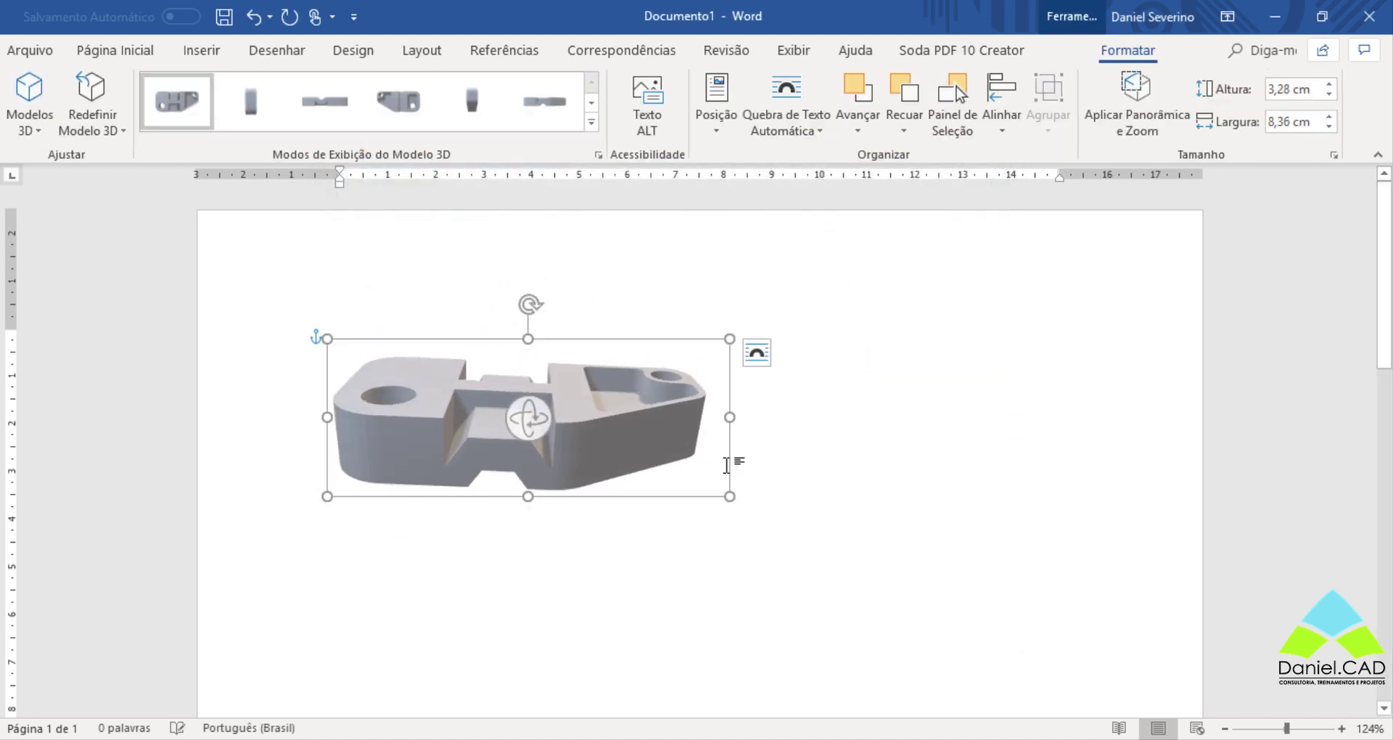
pyautogui.moveTo(730, 496); pyautogui.dragTo(914, 569)
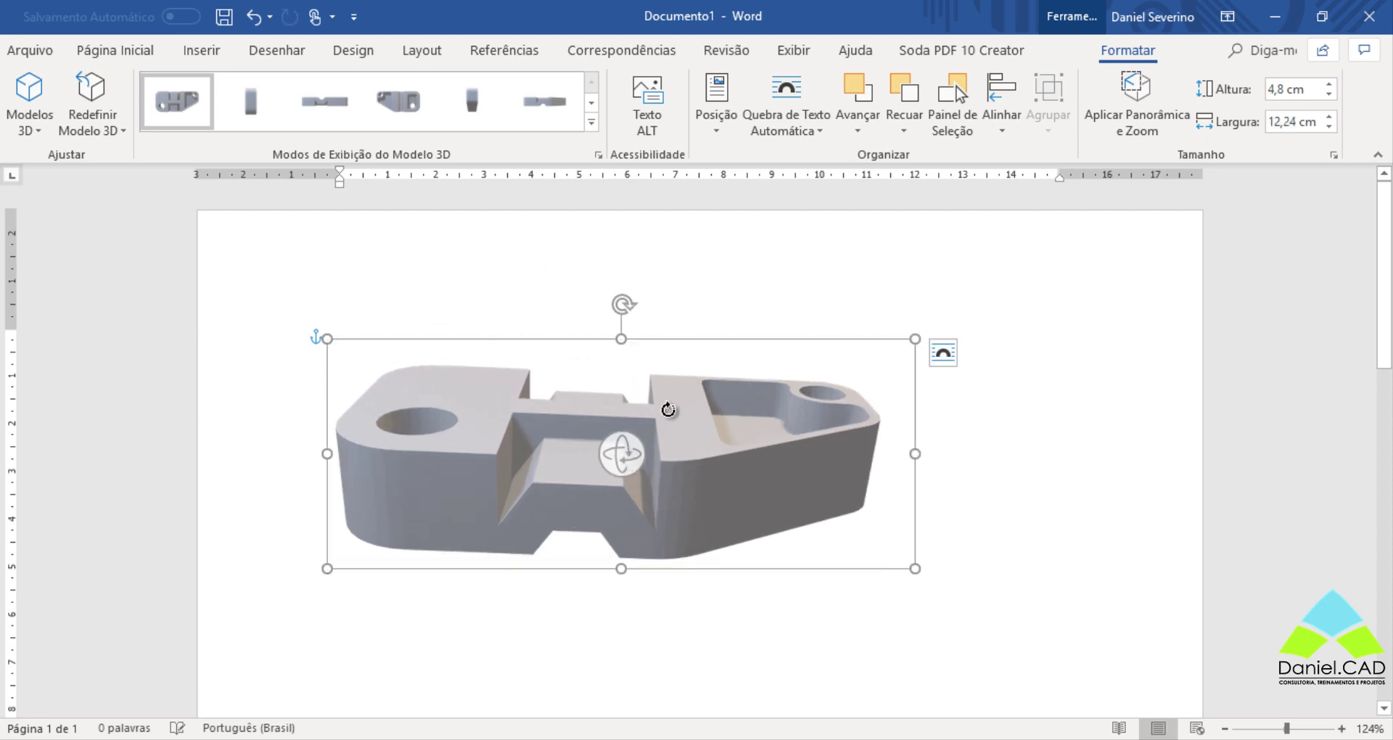
pyautogui.moveTo(668, 410)
pyautogui.mouseDown()
pyautogui.moveTo(628, 430)
pyautogui.moveTo(629, 457)
pyautogui.mouseUp()
pyautogui.moveTo(704, 459); pyautogui.dragTo(1007, 436)
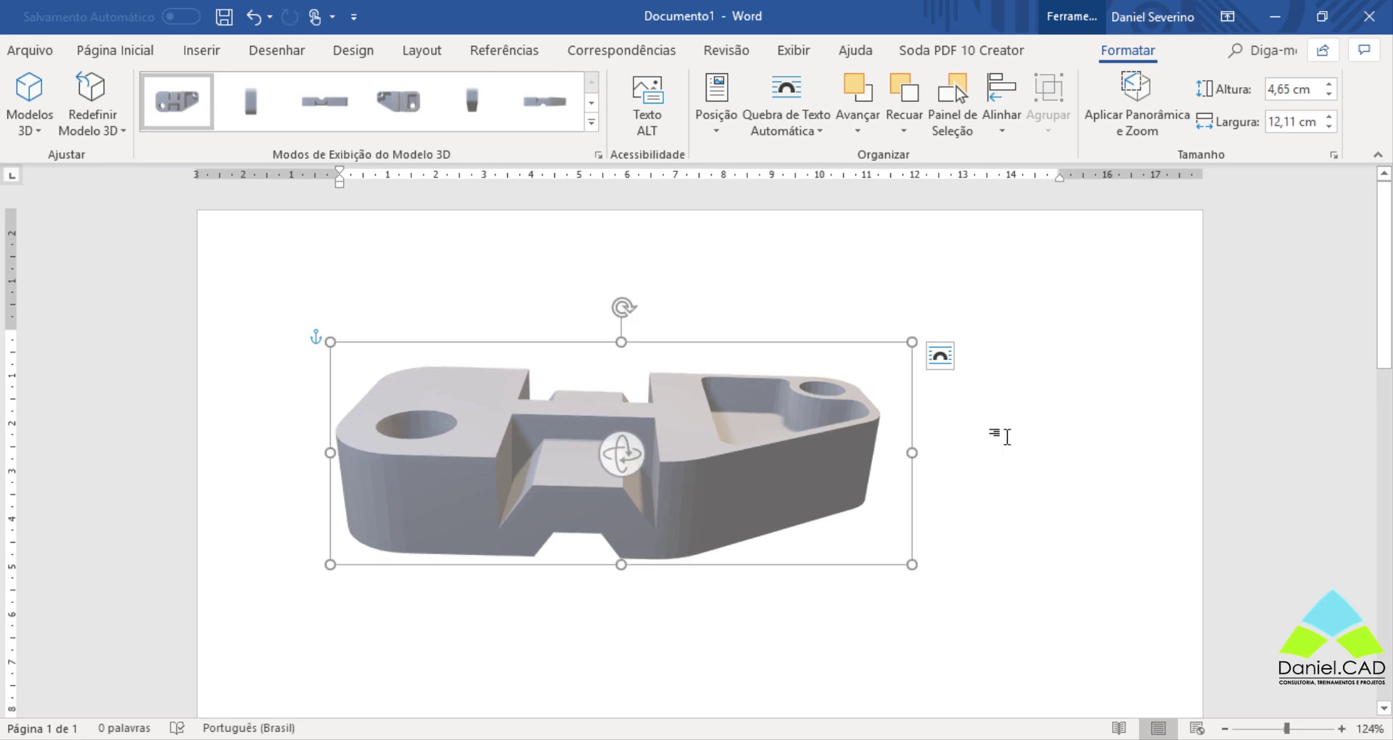
pyautogui.click(1006, 436)
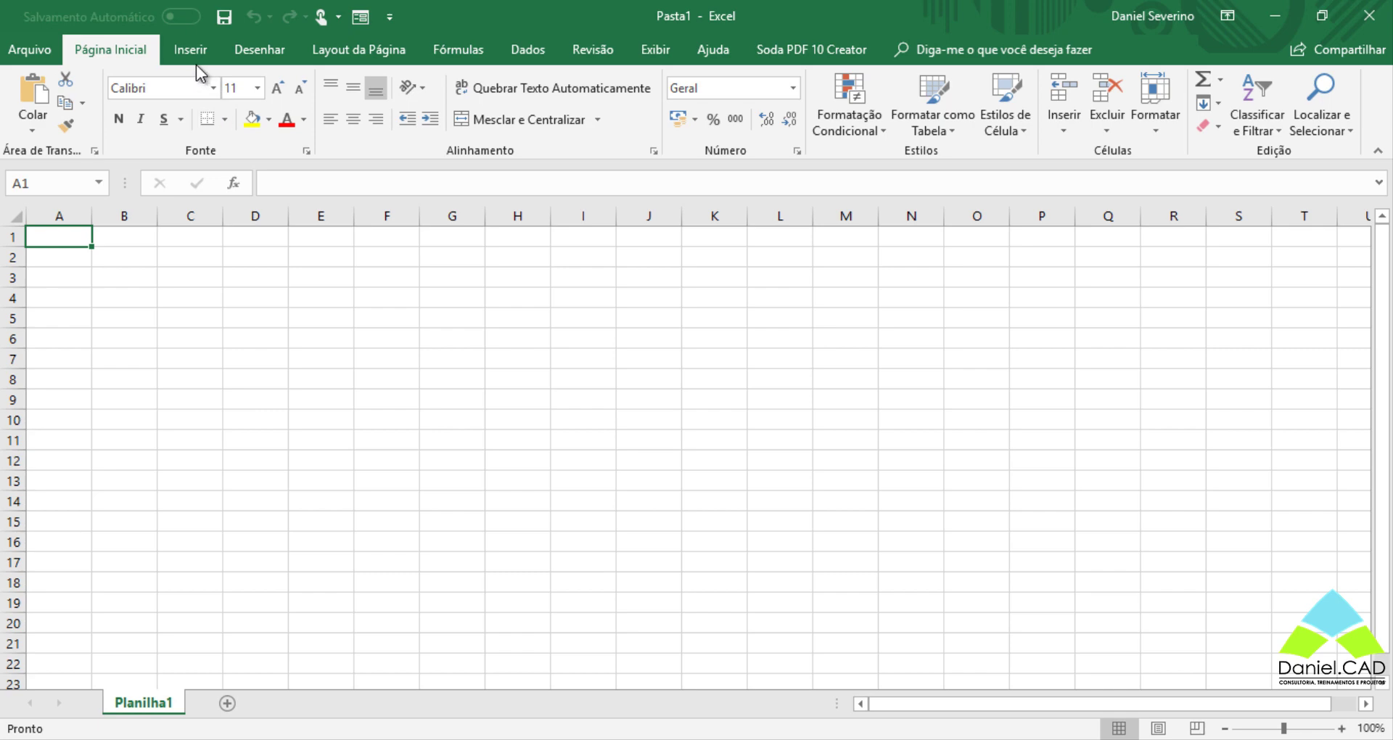
pyautogui.click(193, 58)
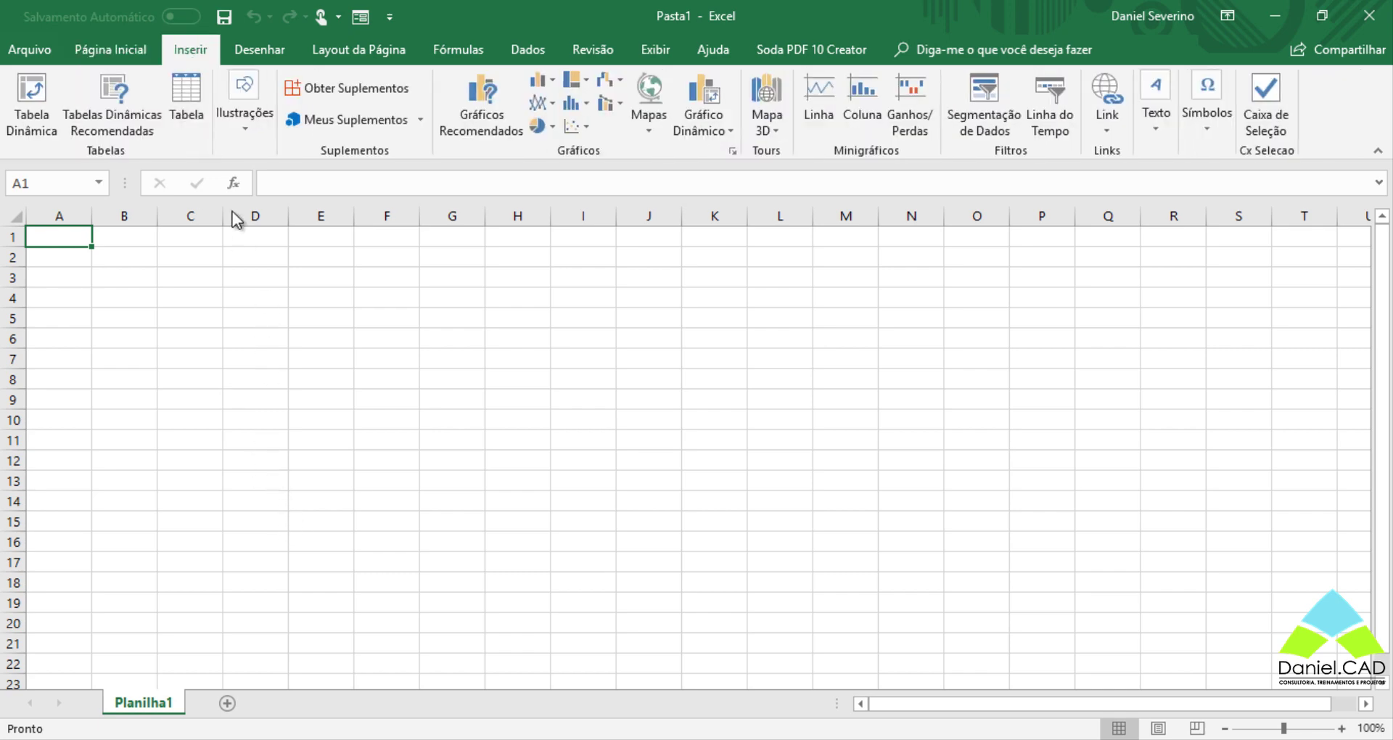
# In Excel, open the Modelos 3D dropdown under Inserir > Ilustrações.
pyautogui.click(242, 131)
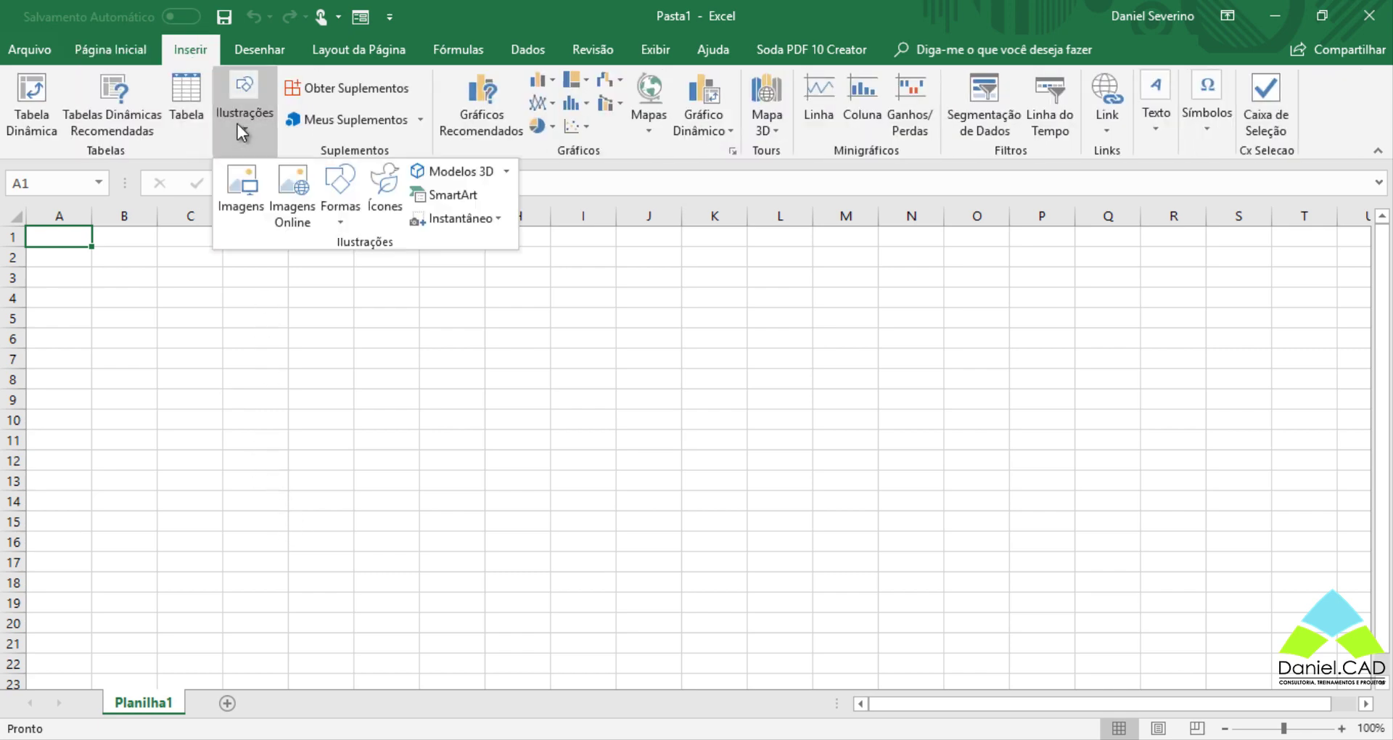
pyautogui.click(509, 178)
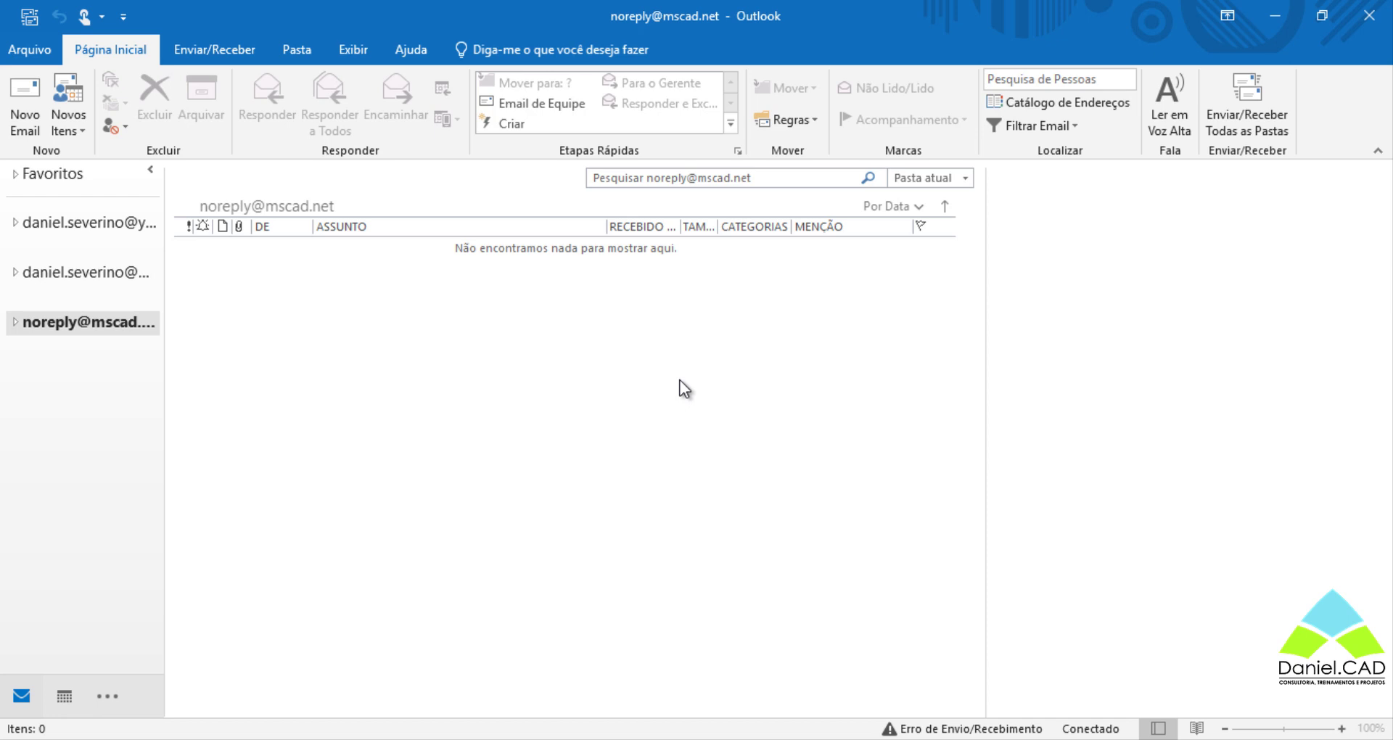
# Create a new Outlook message and insert Casa.stl from the Arquivos 3D Office 365 folder into its body.
pyautogui.click(25, 101)
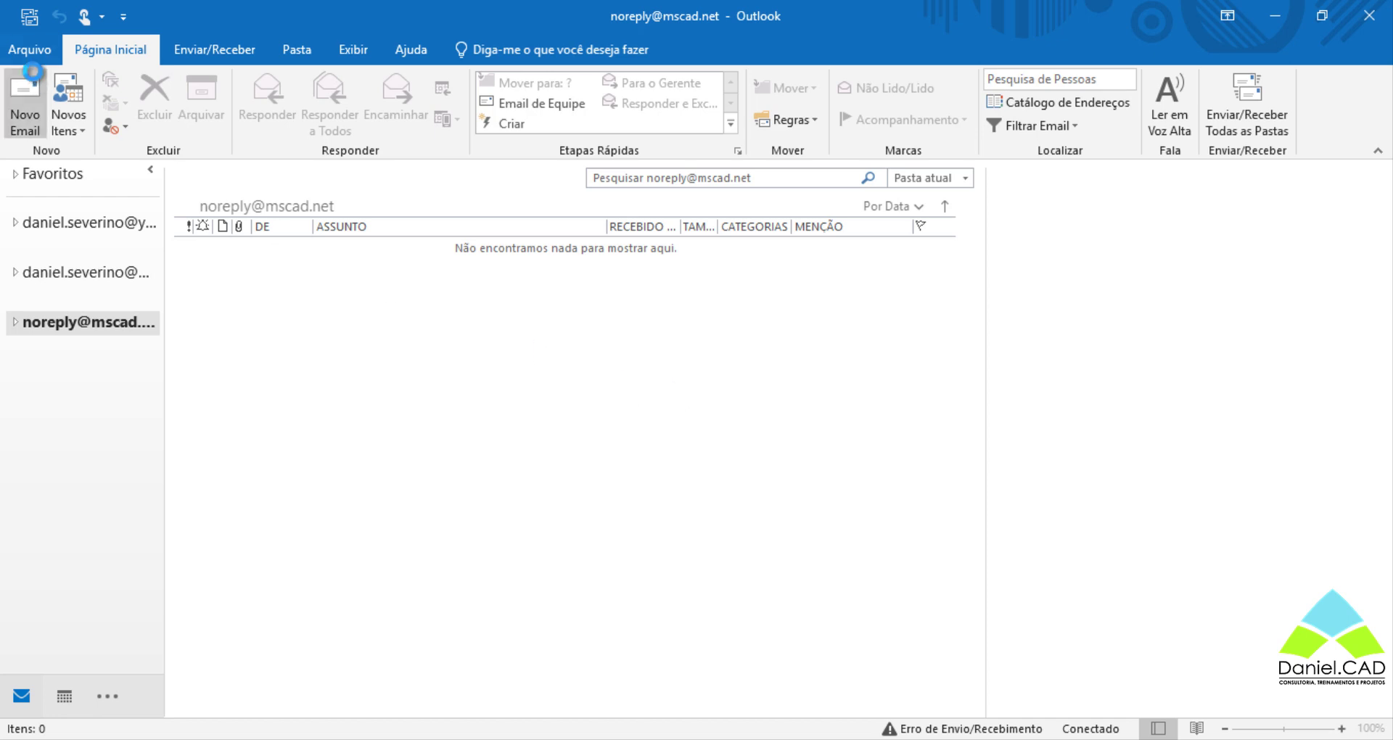
pyautogui.click(254, 396)
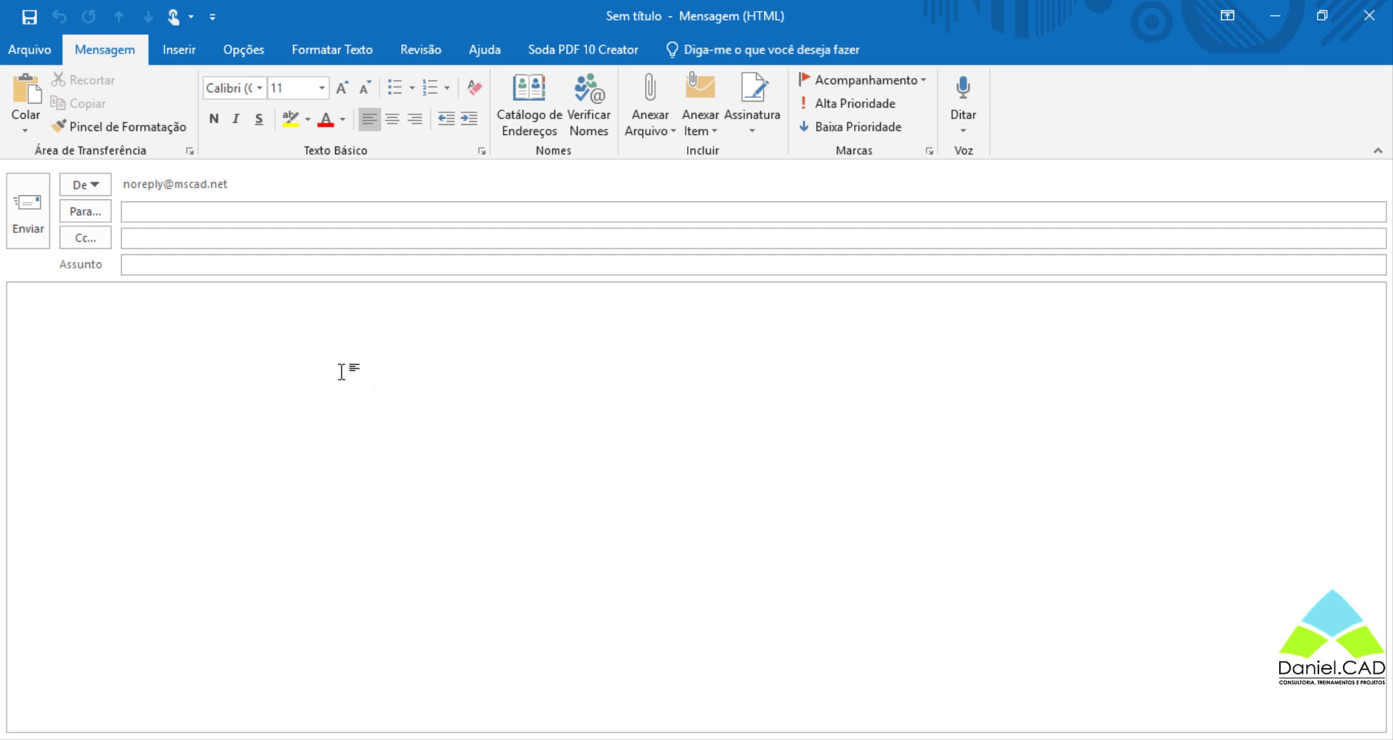
pyautogui.click(190, 50)
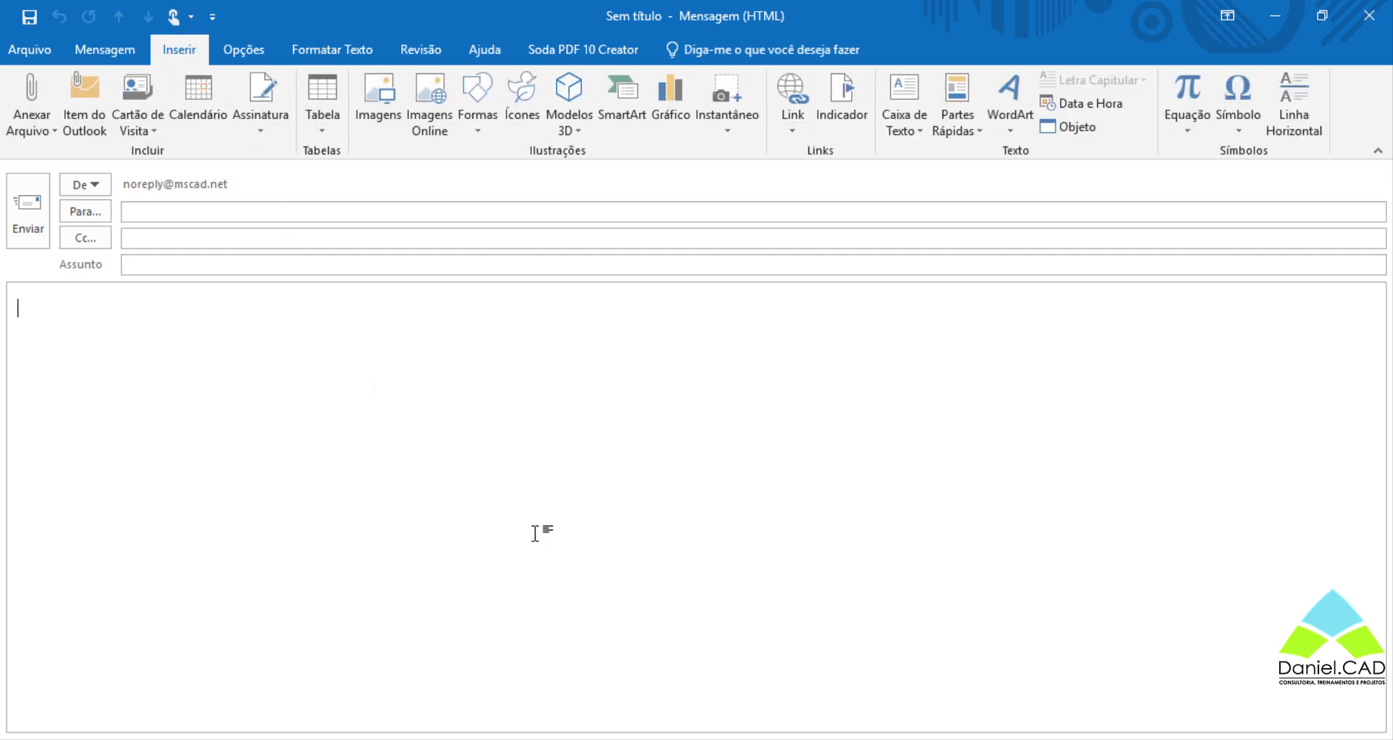
pyautogui.click(580, 137)
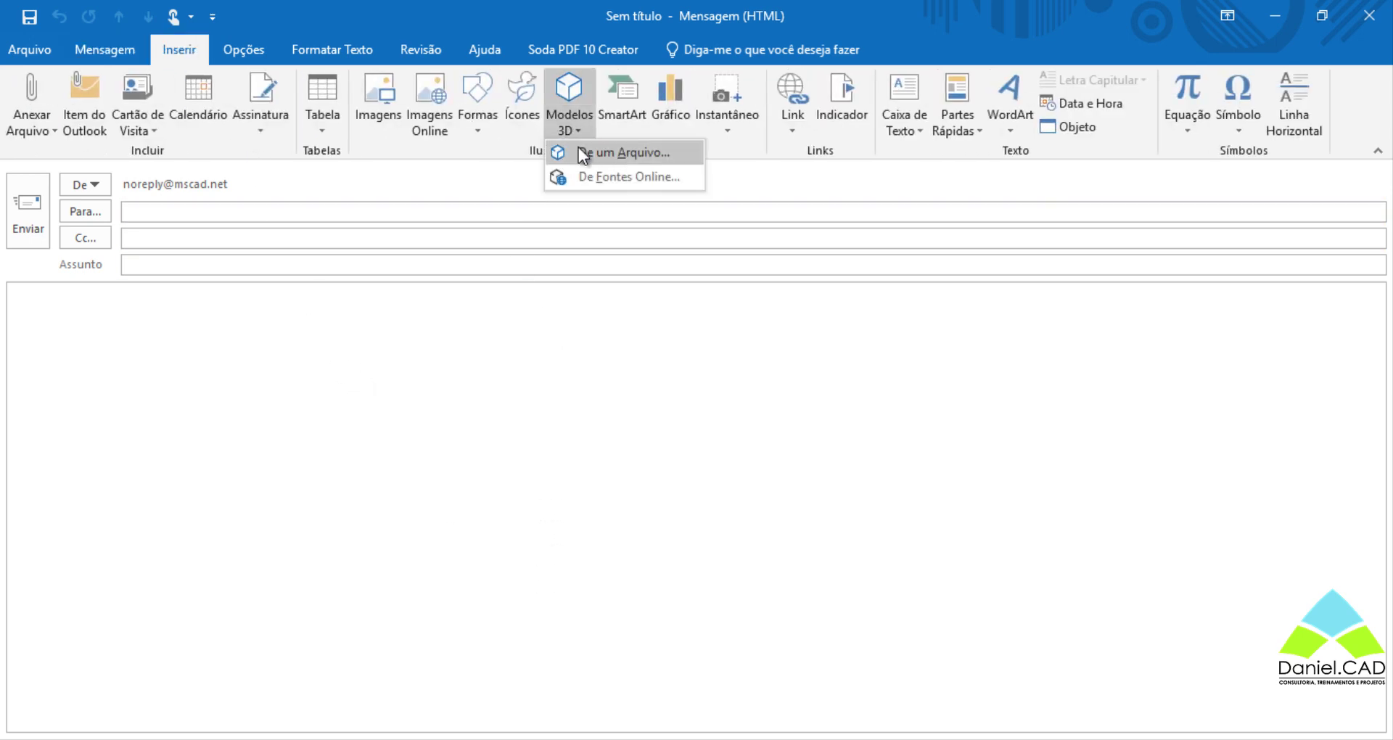
pyautogui.click(578, 147)
pyautogui.hotkey('ctrl', 'v')
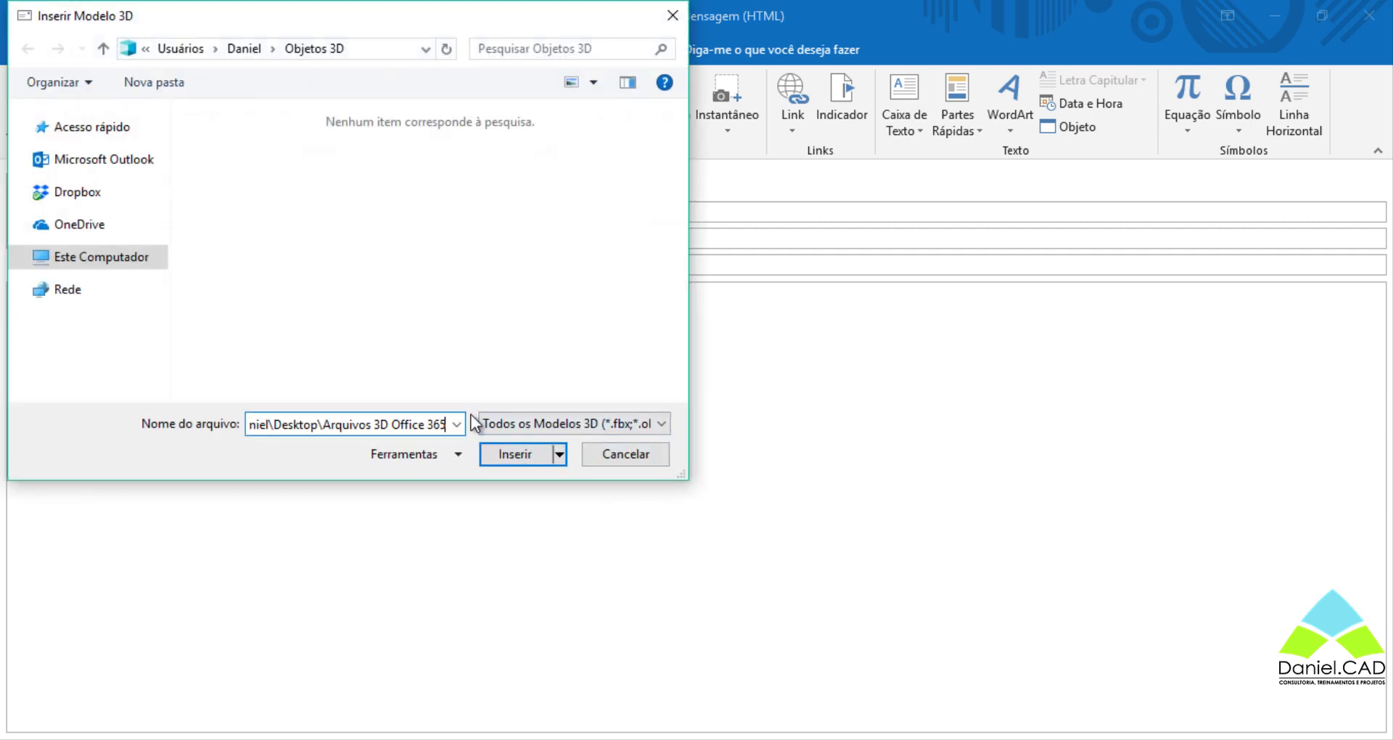
pyautogui.press('Return')
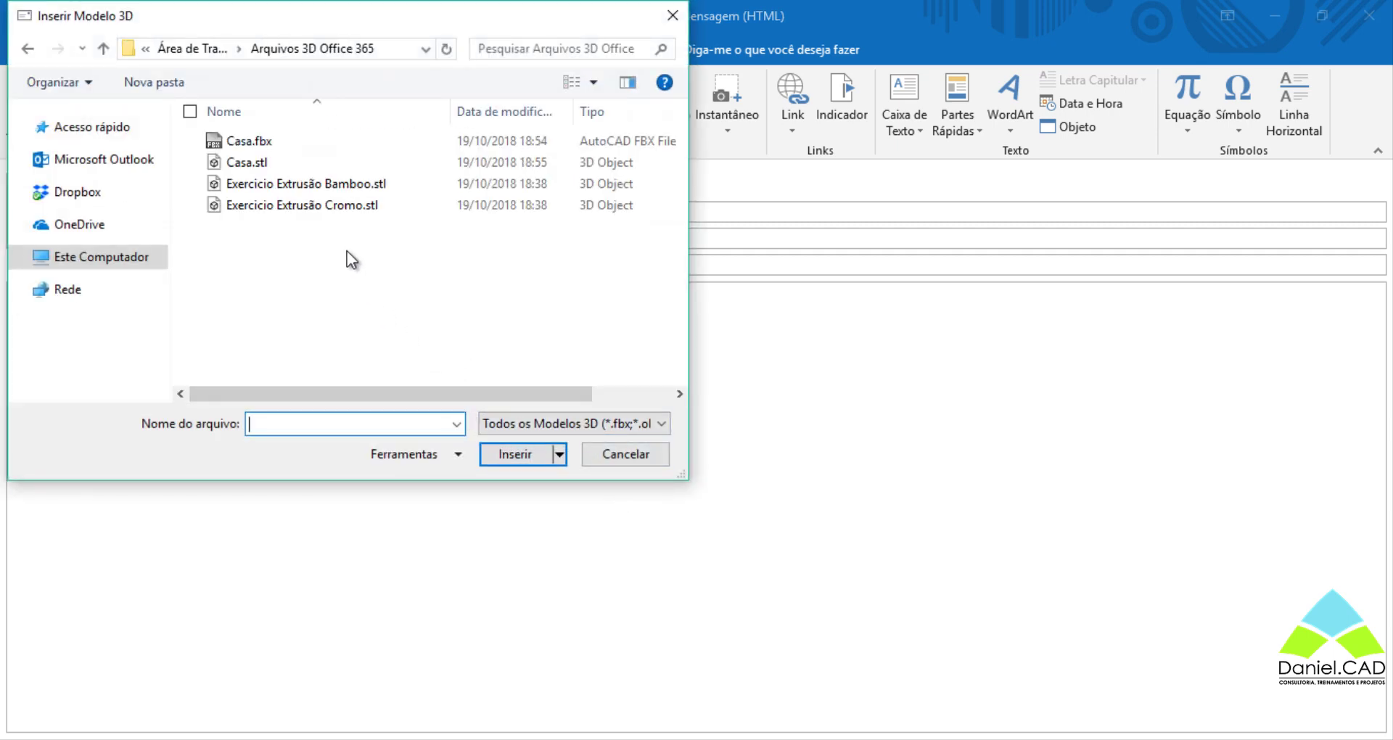
pyautogui.doubleClick(260, 162)
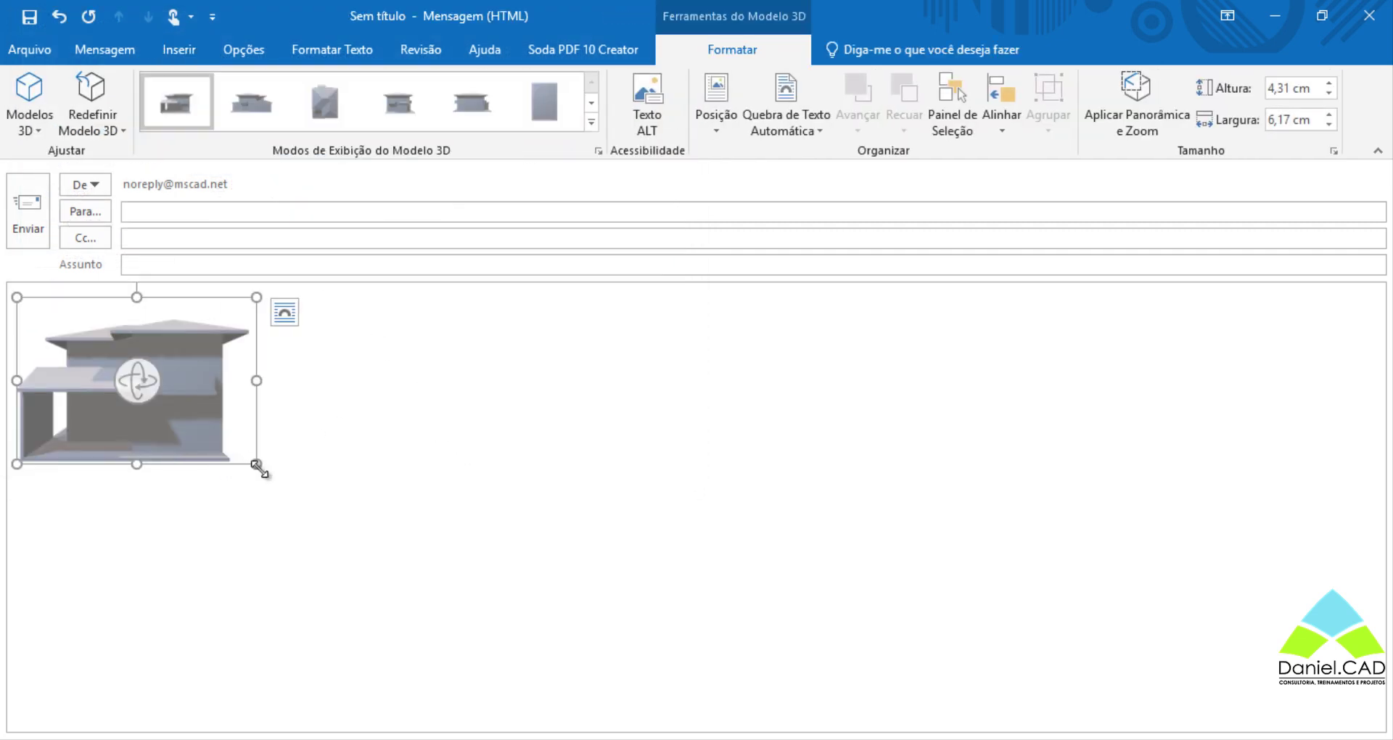
# Scale up the house model in the email body, tilt it to an angled front view showing both balconies, and deselect it.
pyautogui.moveTo(257, 464); pyautogui.dragTo(466, 608)
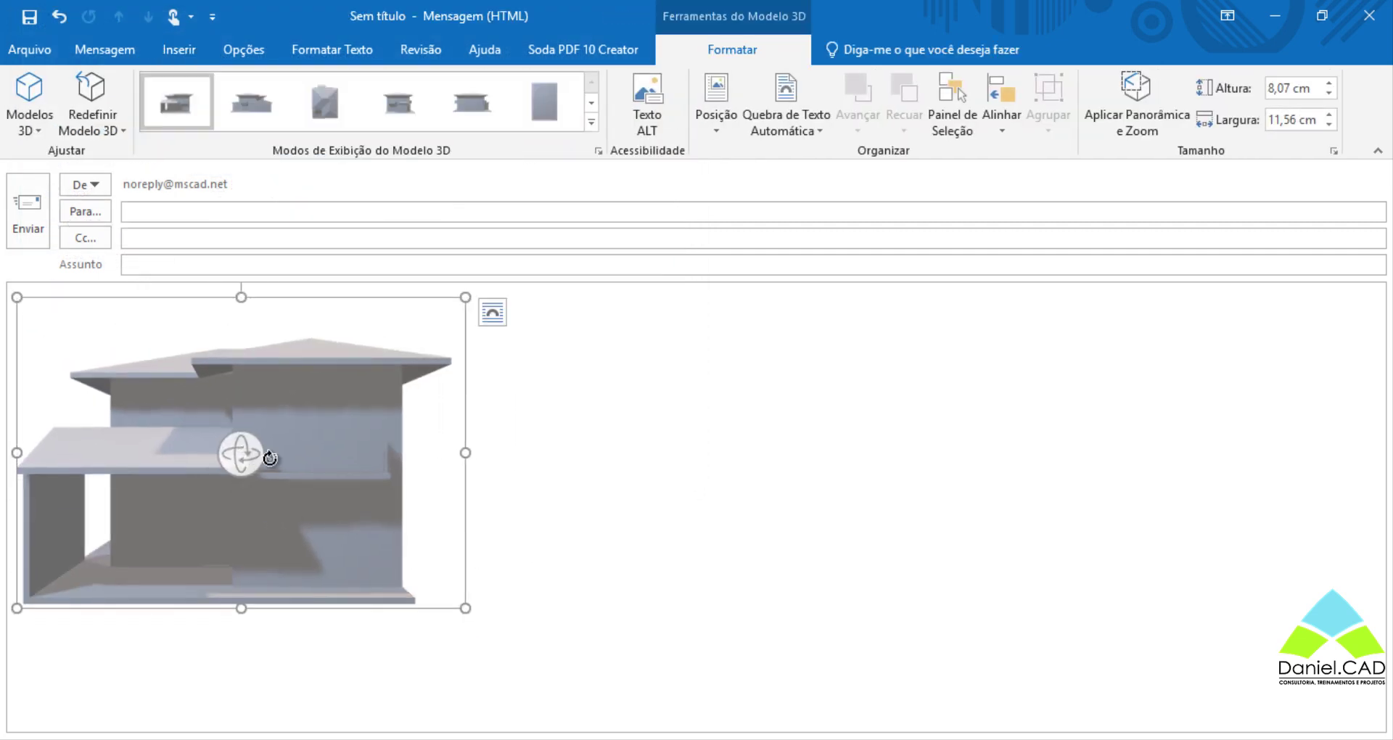
pyautogui.moveTo(250, 456); pyautogui.dragTo(460, 484)
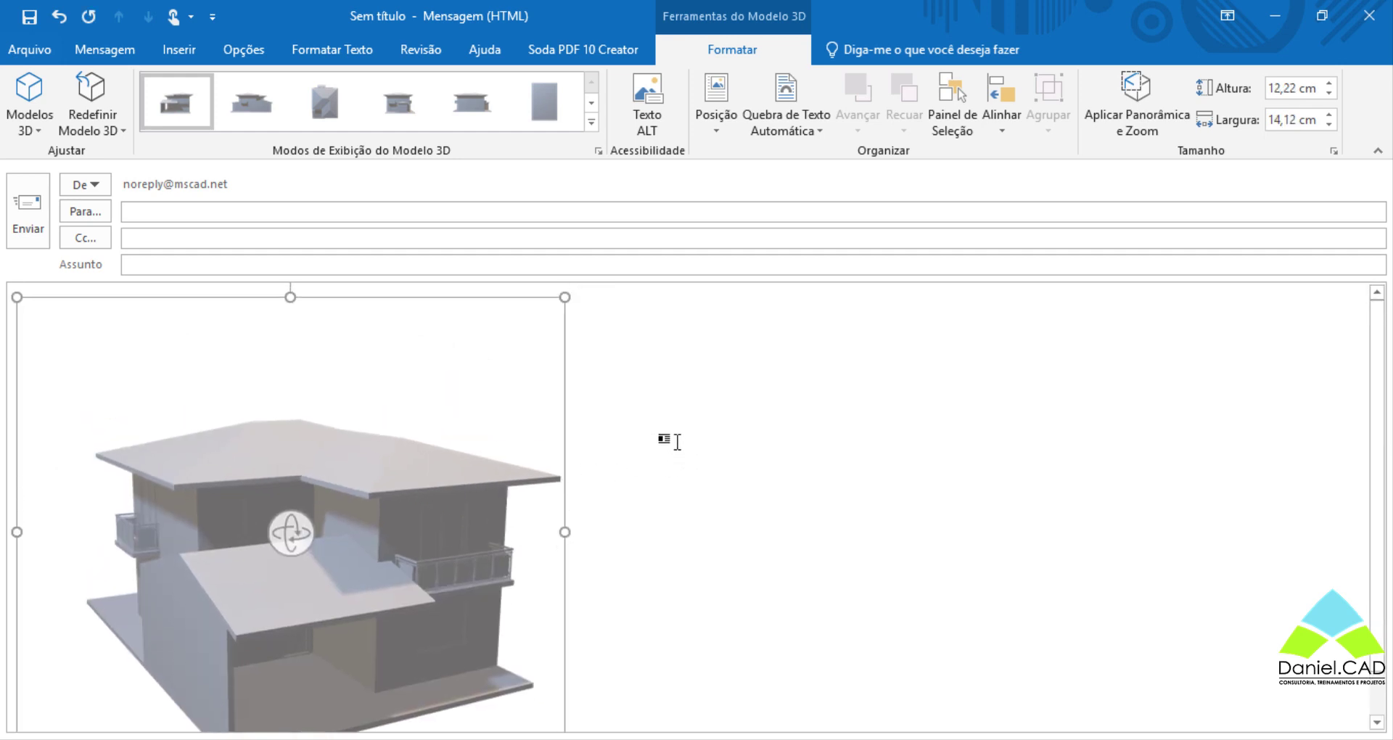
pyautogui.click(678, 444)
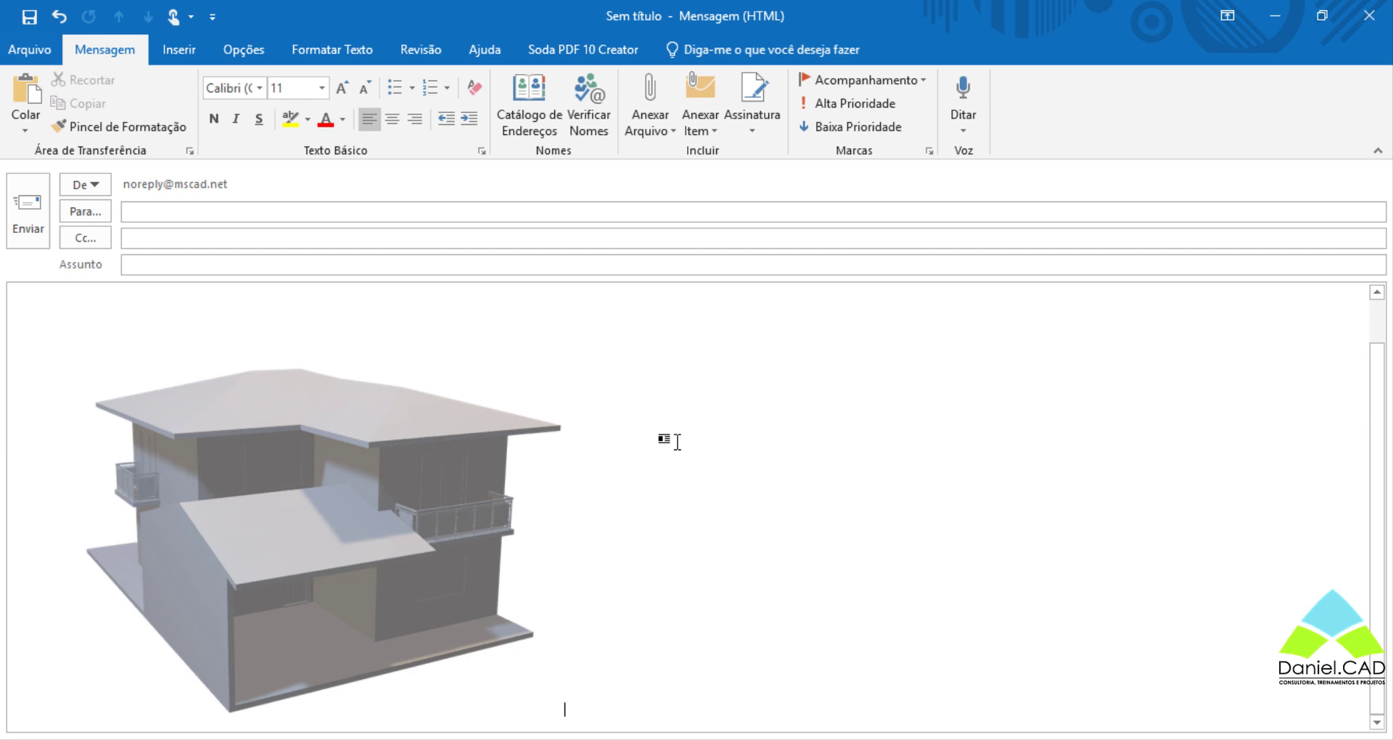
pyautogui.click(348, 435)
pyautogui.click(682, 419)
# Switch back to the Apresentação1 presentation with Alt+Tab.
pyautogui.hotkey('alt', 'Tab')
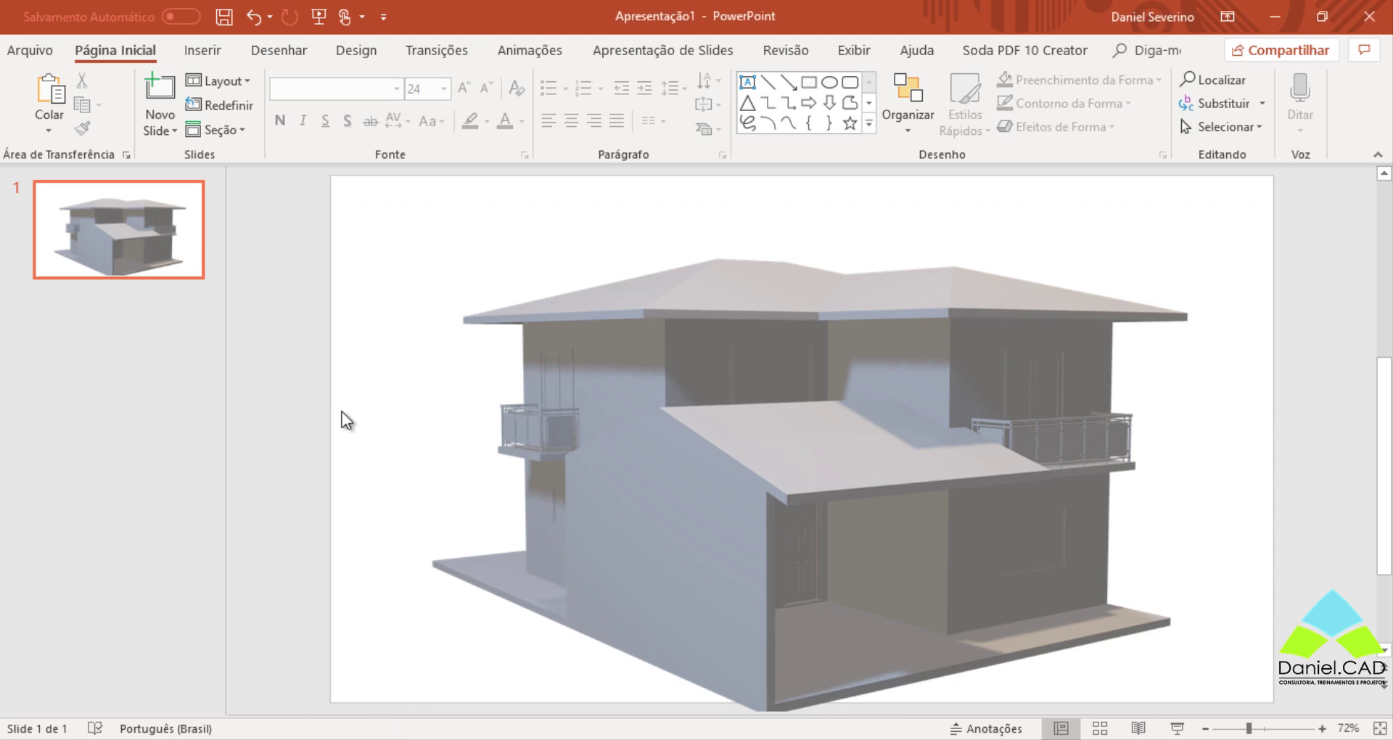